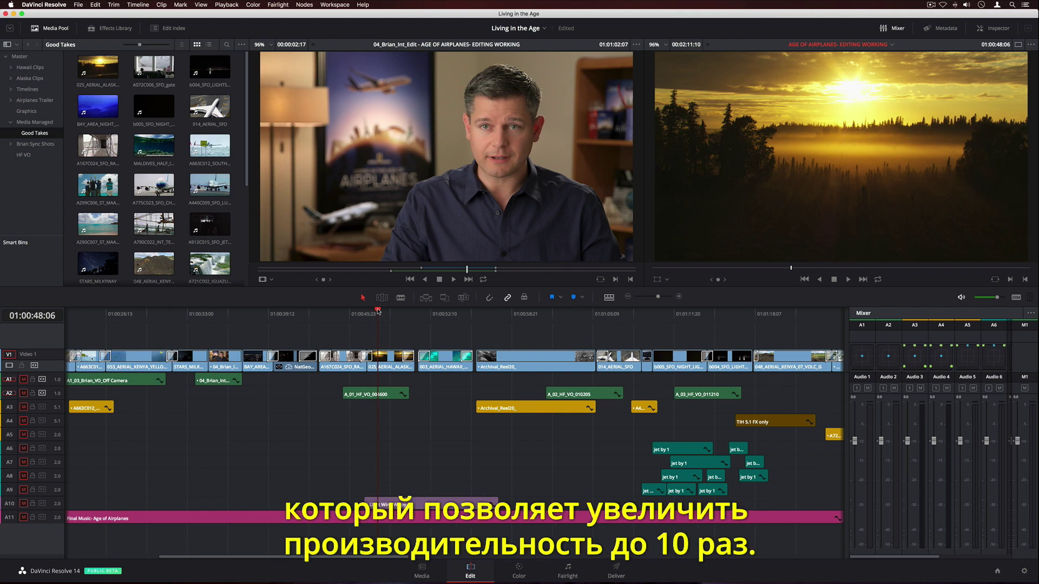
Step: Preview the cut after 014_AERIAL_SFO and trim it one frame earlier
{"action": "left_click_drag", "start_coordinate": [379, 313], "coordinate": [656, 340]}
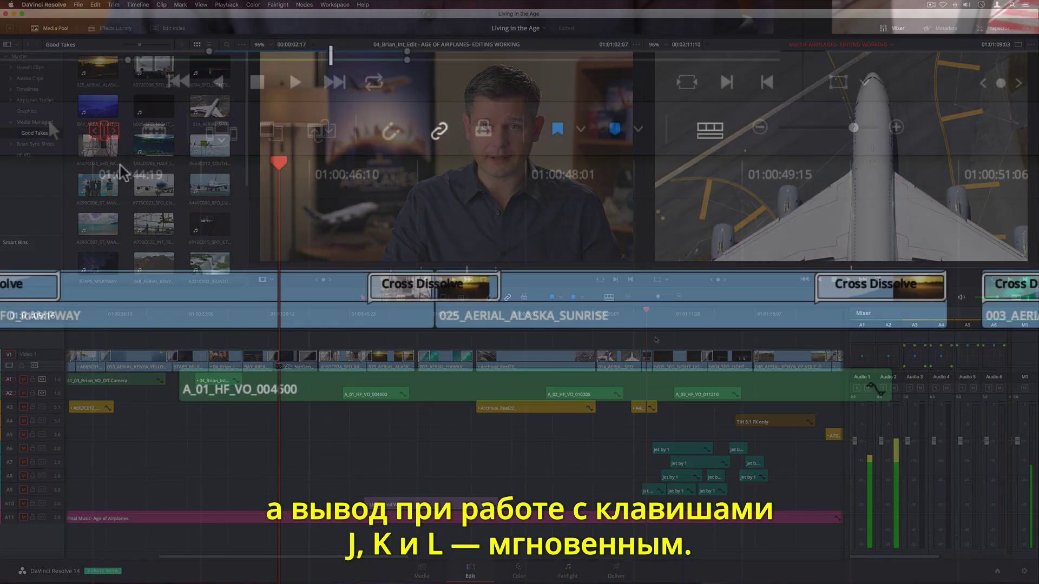
{"action": "key", "text": "l"}
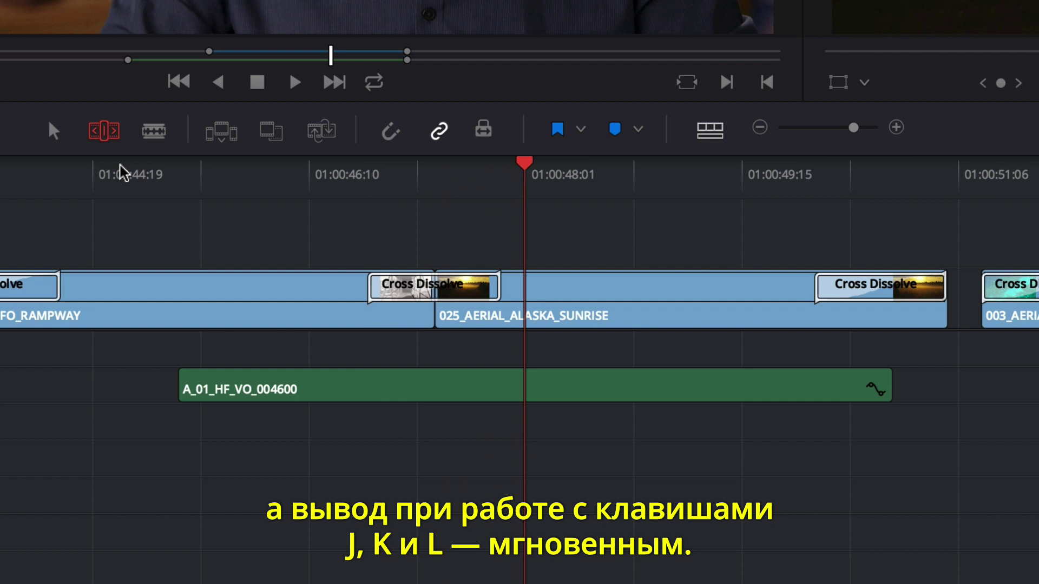
{"action": "key", "text": "j"}
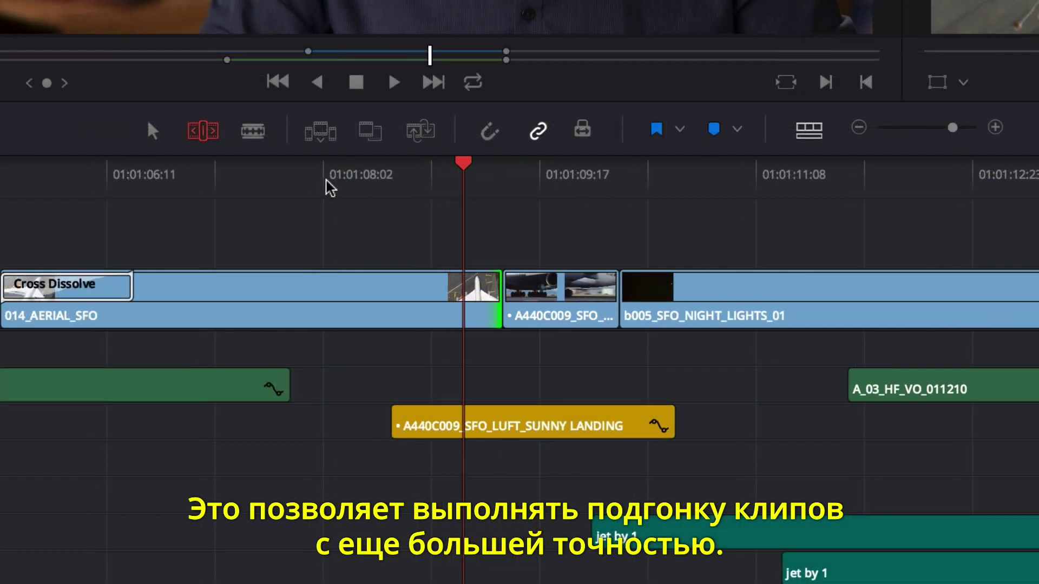
{"action": "key", "text": "comma"}
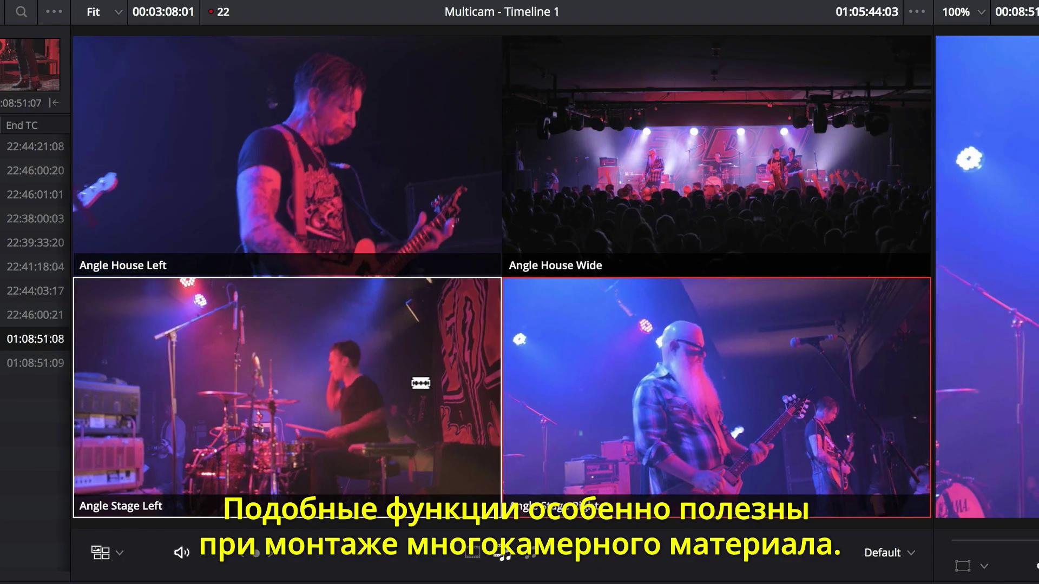
Step: Cut the multicam edit to House Wide, then House Left, and move on to about 01:00:42:10
{"action": "left_click", "coordinate": [541, 189]}
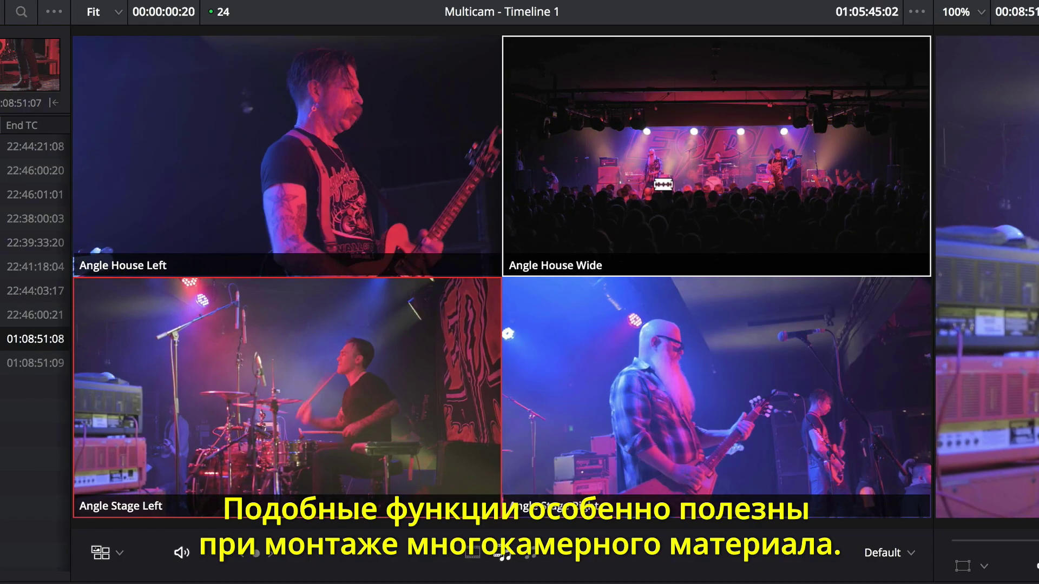
{"action": "left_click", "coordinate": [380, 186]}
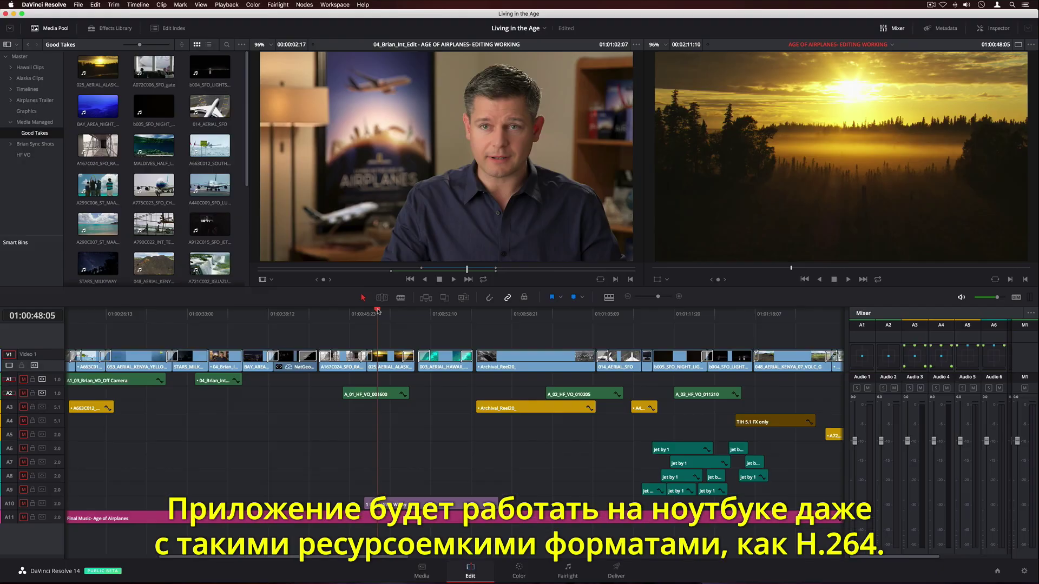
{"action": "left_click_drag", "start_coordinate": [210, 319], "coordinate": [351, 348]}
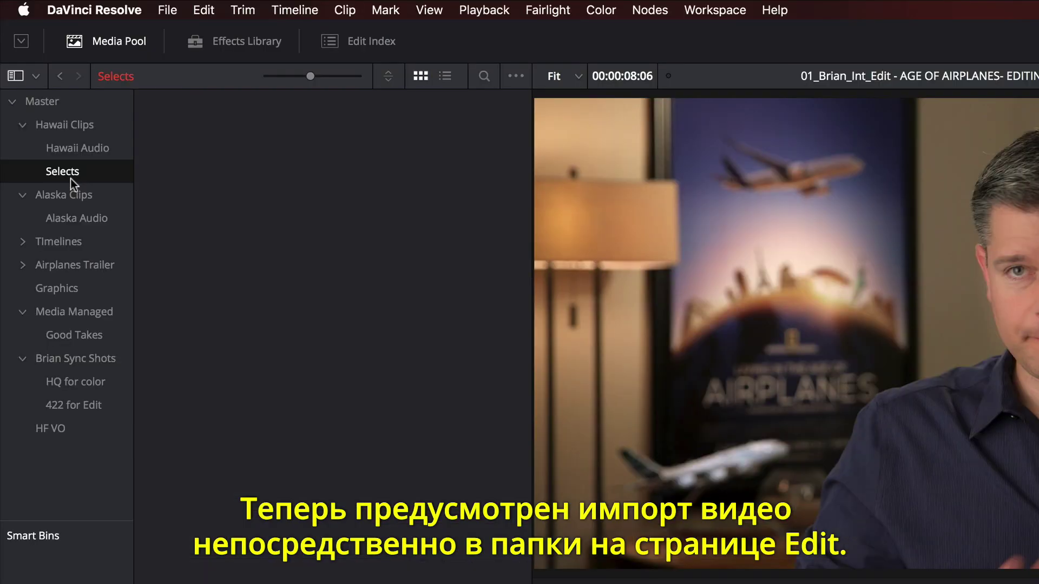
Step: Import all nine Hawaii clips into the Selects bin and preview the Crater clip
{"action": "right_click", "coordinate": [70, 178]}
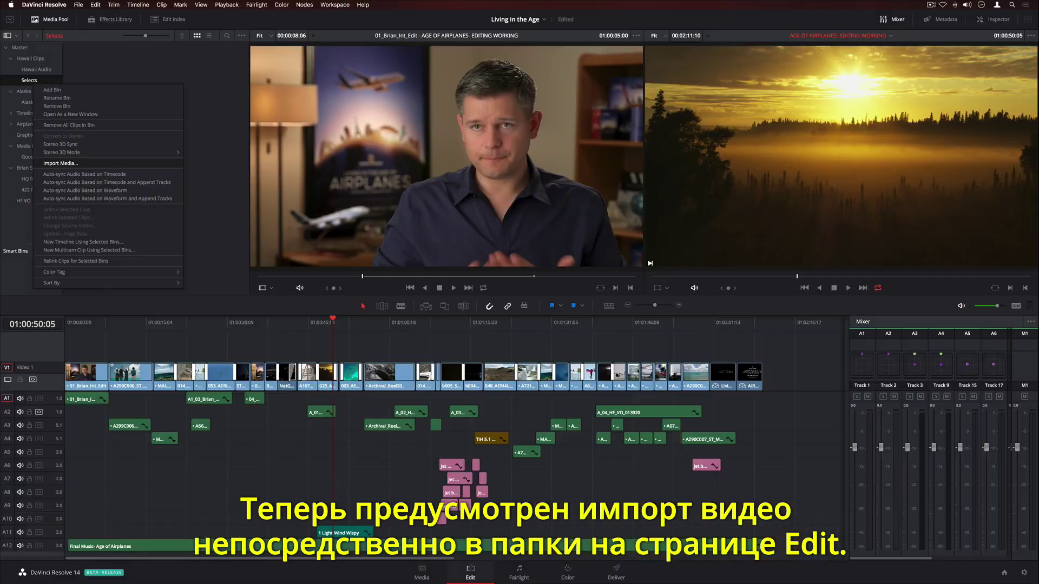
{"action": "left_click", "coordinate": [217, 352]}
{"action": "key", "text": "super+a"}
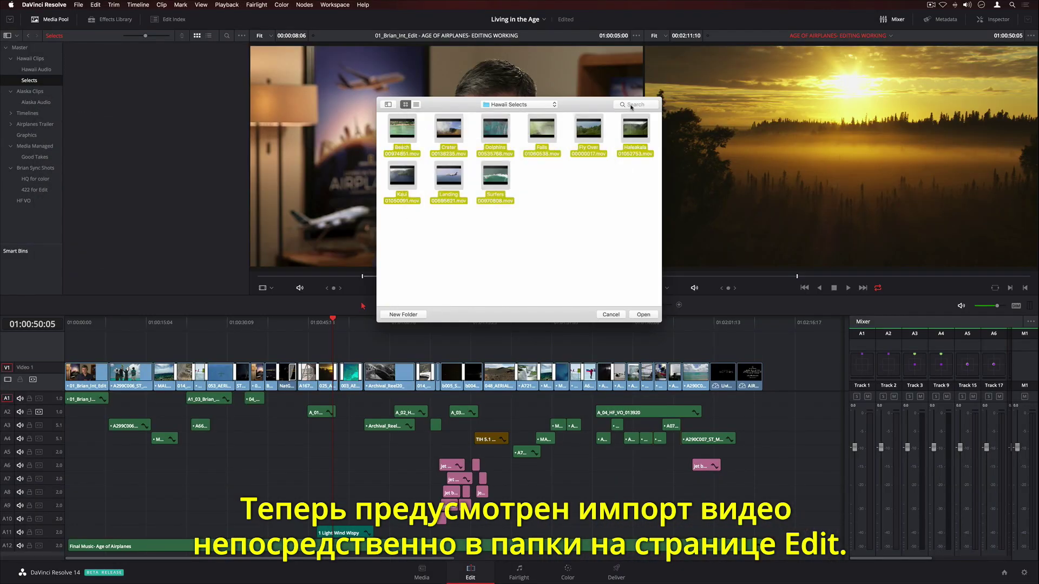
{"action": "left_click", "coordinate": [643, 314]}
{"action": "left_click", "coordinate": [100, 146]}
Step: Open the Selects bin in its own window with larger thumbnails and load the Landing clip
{"action": "right_click", "coordinate": [78, 172]}
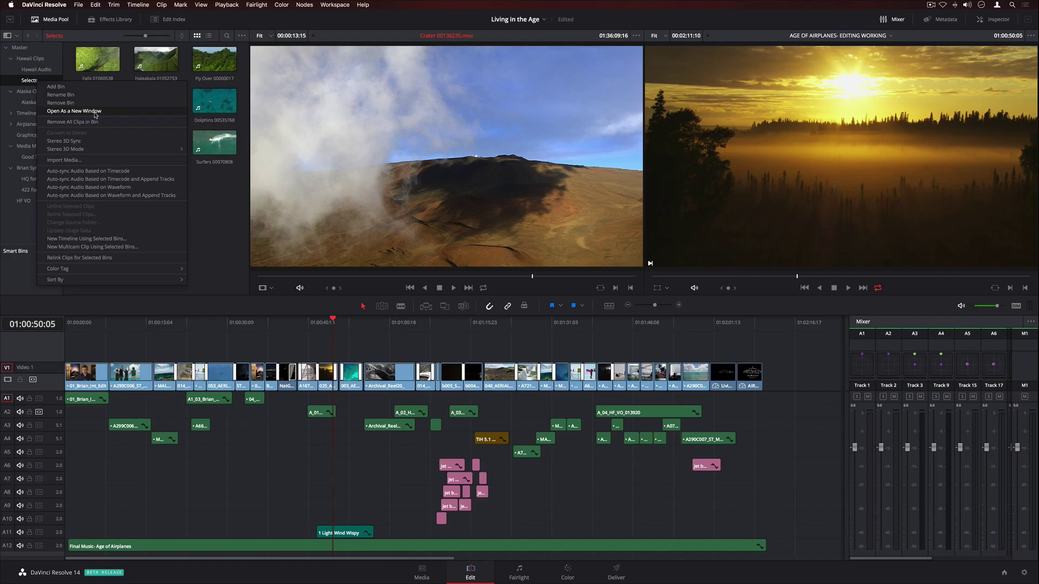
{"action": "left_click", "coordinate": [203, 240]}
{"action": "left_click_drag", "start_coordinate": [570, 99], "coordinate": [594, 99]}
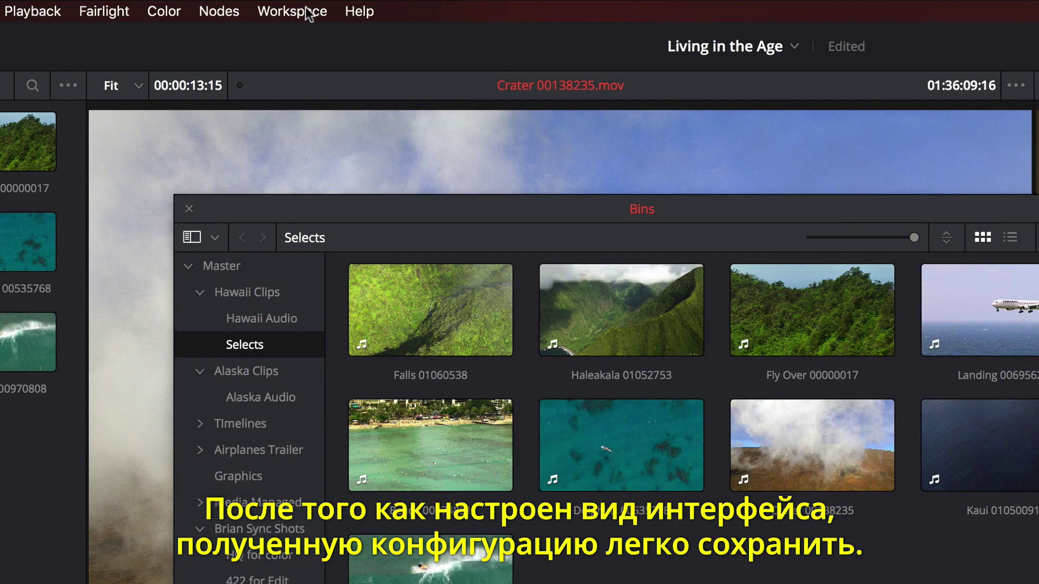
{"action": "left_click", "coordinate": [307, 12]}
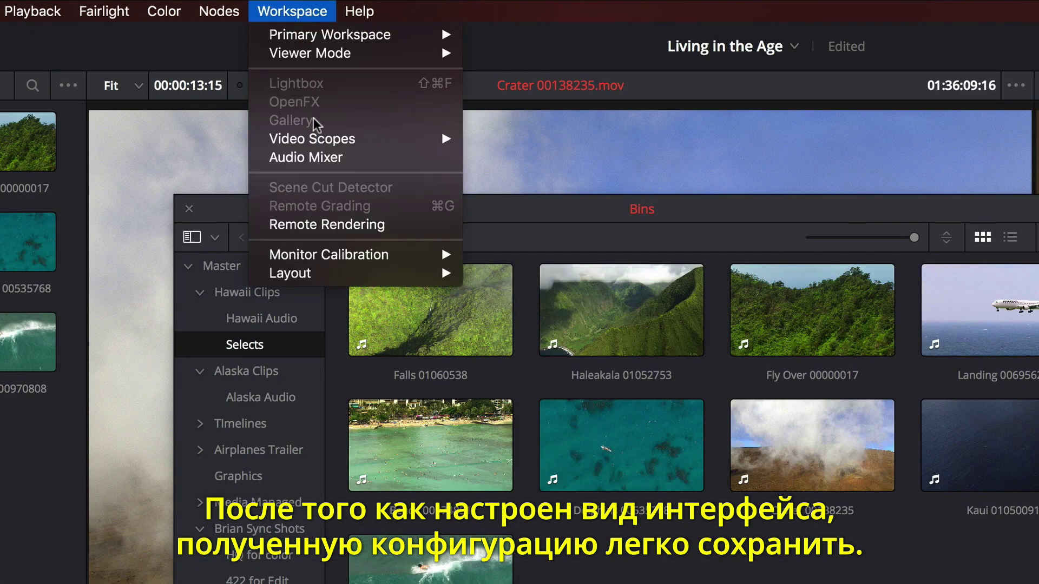
{"action": "mouse_move", "coordinate": [433, 272]}
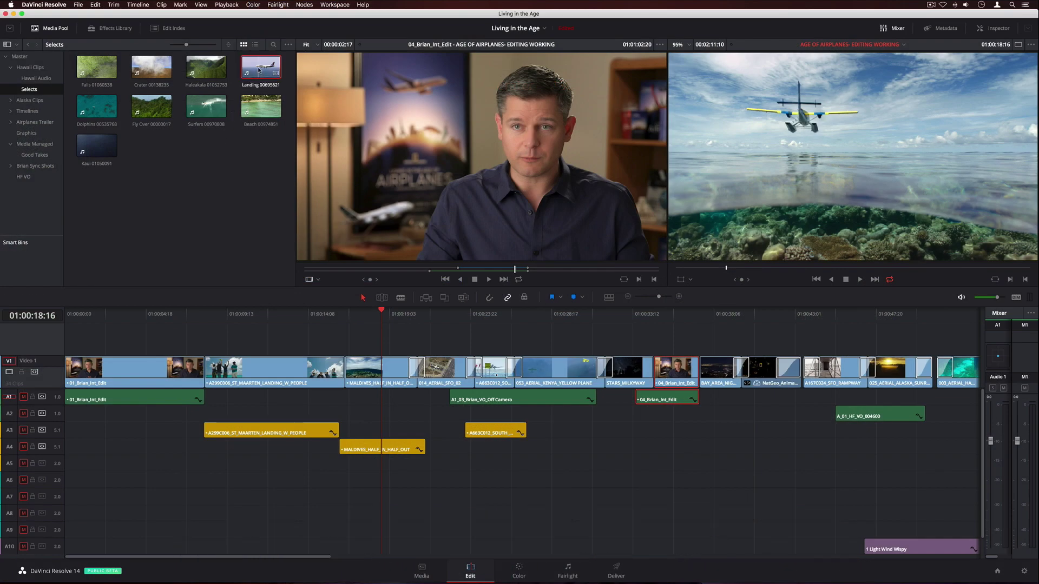
{"action": "double_click", "coordinate": [259, 69]}
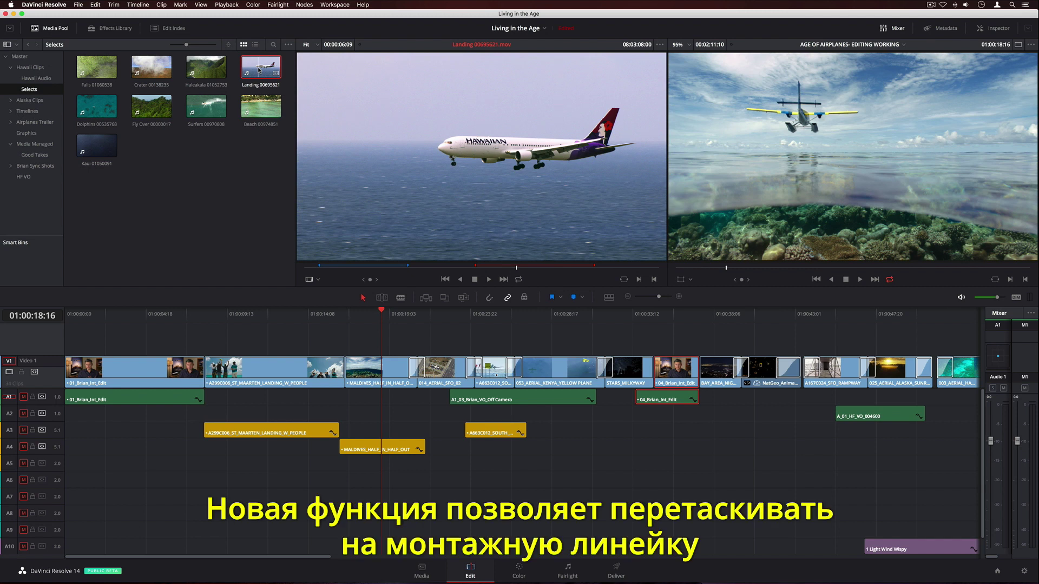
Step: Drop the Landing clip's video onto a new track and show marker notes in the source viewer
{"action": "mouse_move", "coordinate": [362, 145]}
{"action": "left_click_drag", "start_coordinate": [469, 252], "coordinate": [416, 336]}
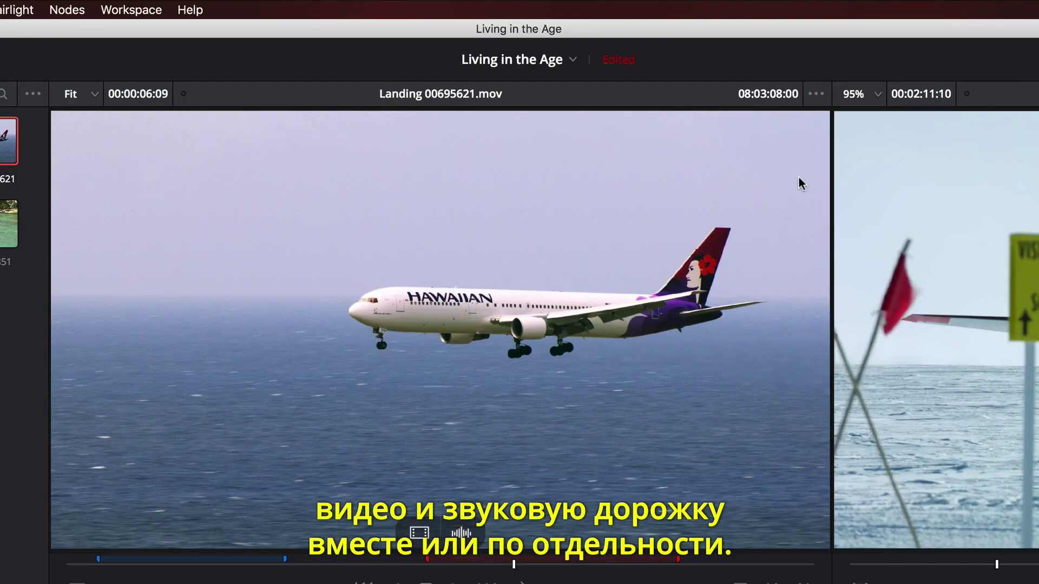
{"action": "left_click", "coordinate": [660, 45]}
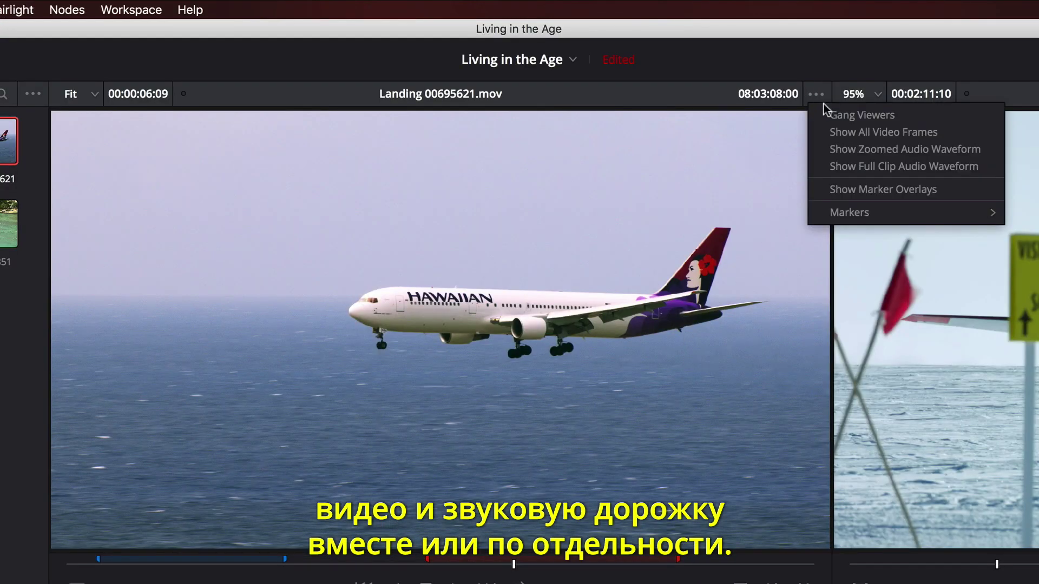
{"action": "left_click", "coordinate": [931, 189]}
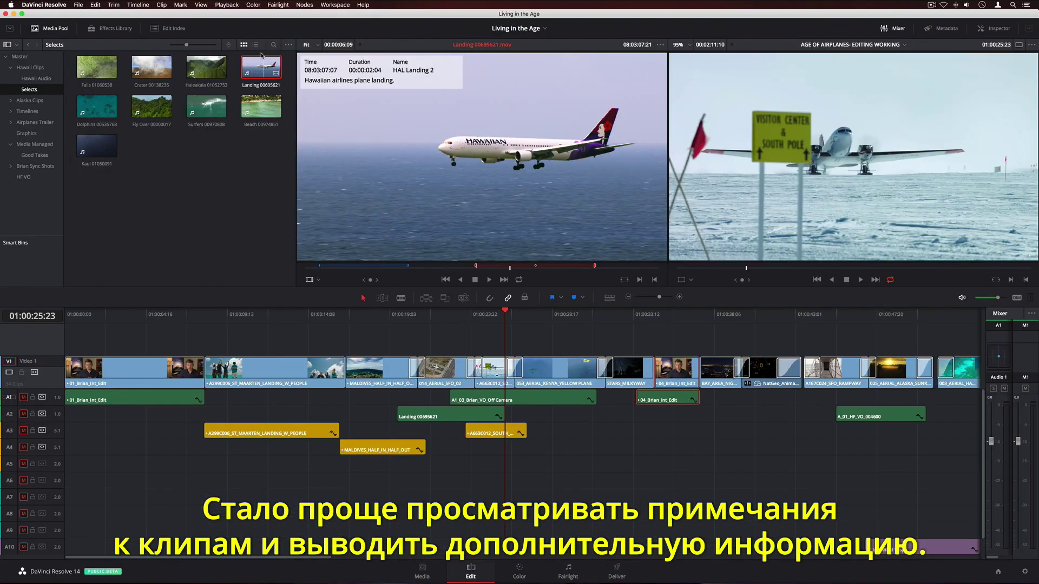
Step: In list view, pick the HAL Landing 2 marker and place that section on Video 2
{"action": "left_click", "coordinate": [255, 45]}
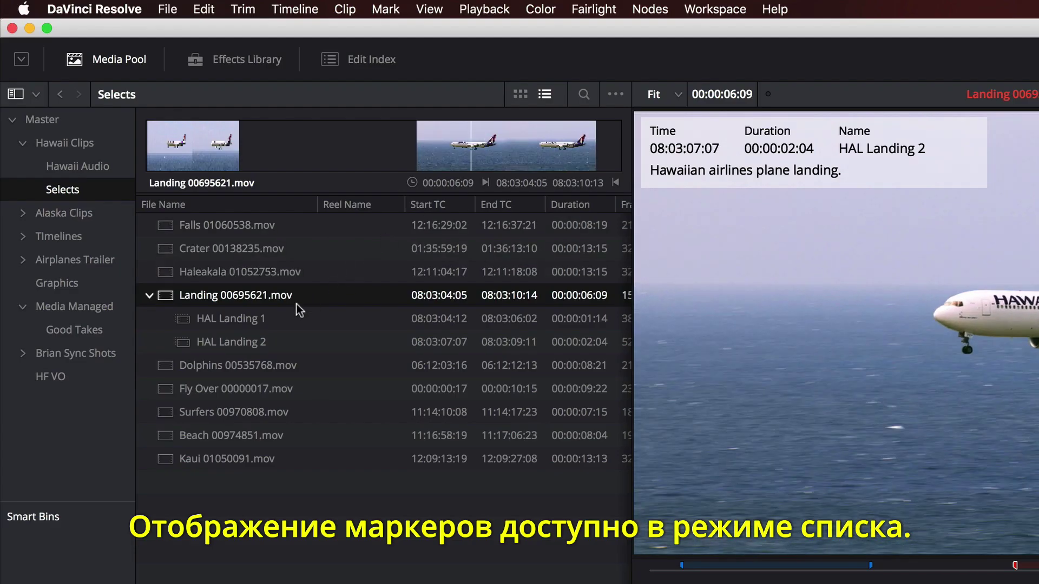
{"action": "left_click", "coordinate": [116, 152]}
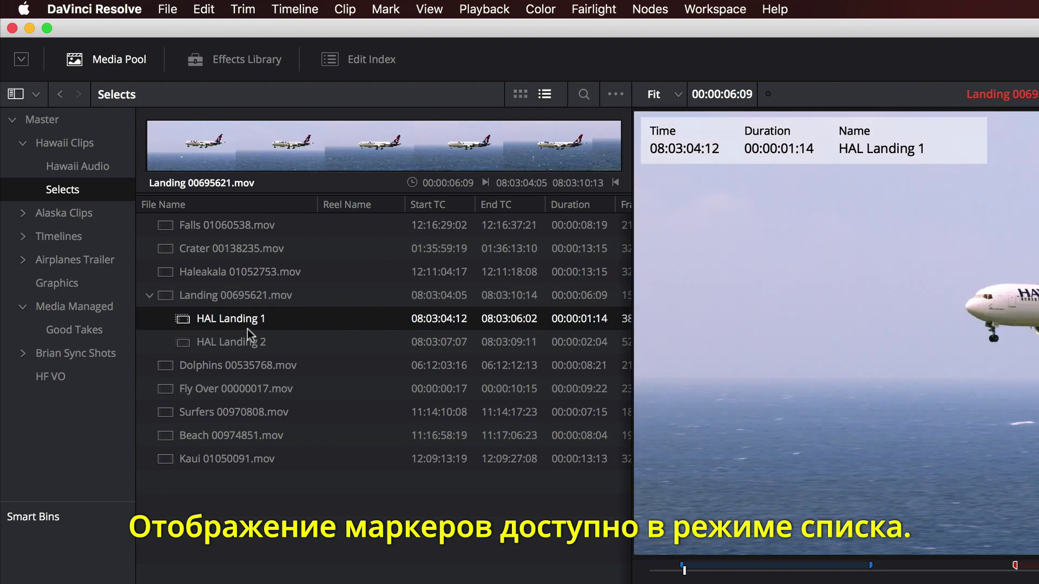
{"action": "left_click", "coordinate": [245, 342]}
{"action": "left_click_drag", "start_coordinate": [115, 163], "coordinate": [385, 340]}
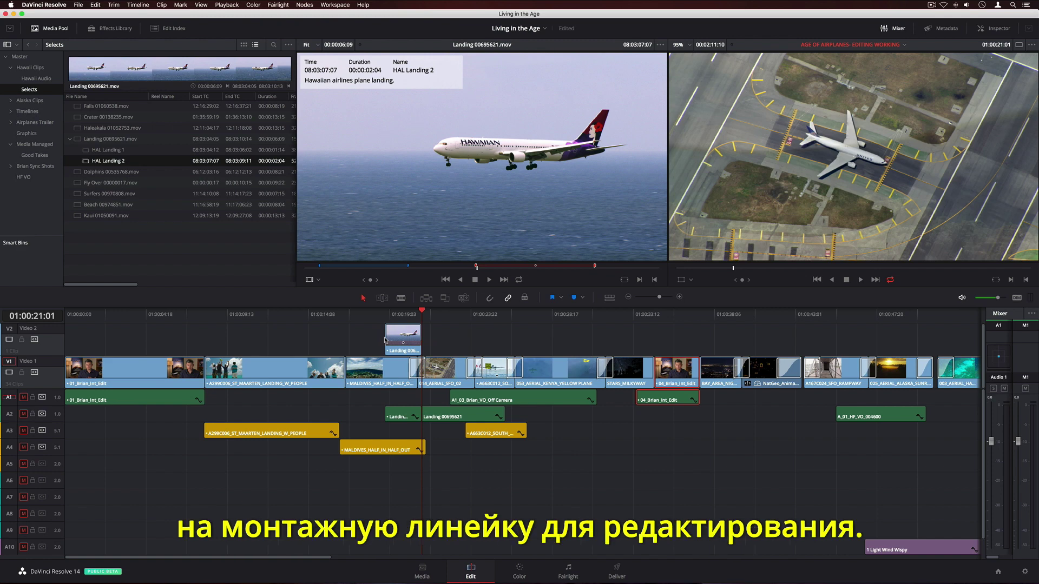
Step: Undo the last clip drop and bring up the full undo history
{"action": "key", "text": "super+z"}
{"action": "left_click", "coordinate": [95, 4]}
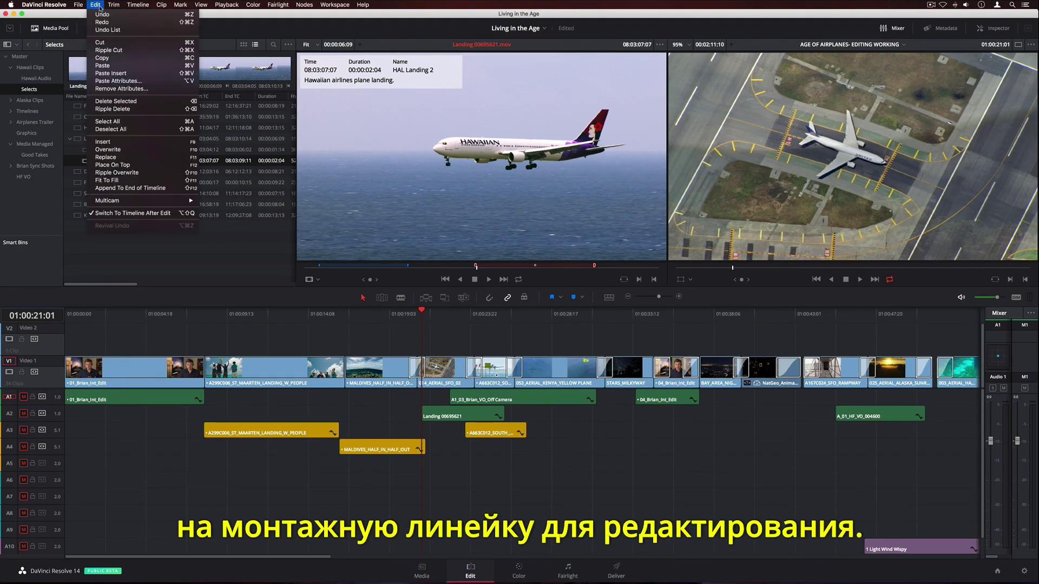
{"action": "left_click", "coordinate": [135, 29]}
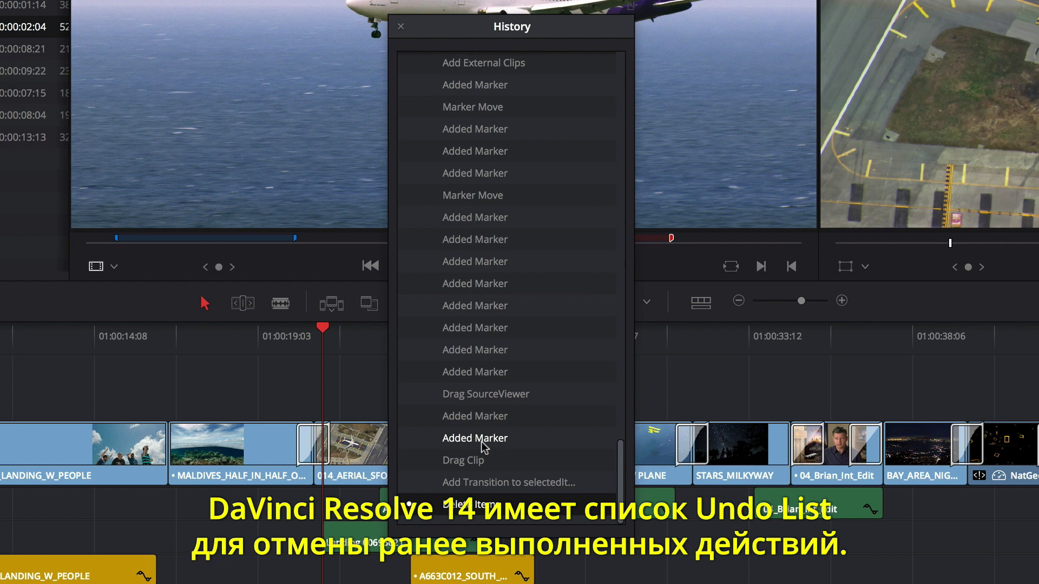
Step: Revert to an earlier Added Marker step in the history and show the Effects Library
{"action": "left_click", "coordinate": [484, 460]}
{"action": "left_click", "coordinate": [484, 400]}
{"action": "left_click", "coordinate": [479, 305]}
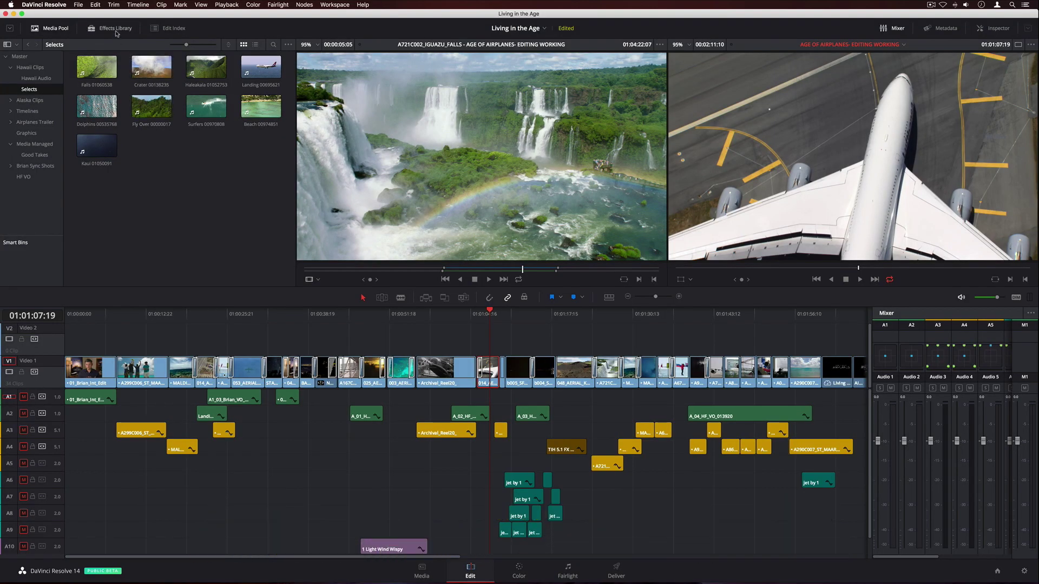
{"action": "left_click", "coordinate": [115, 30]}
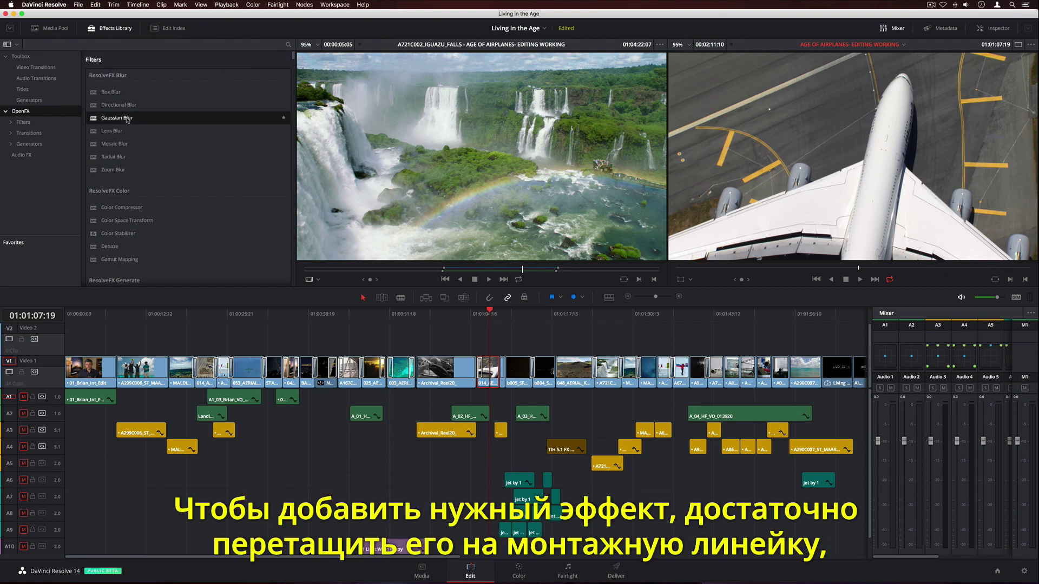
Step: Apply Gaussian Blur to the Video 1 airplane clip and raise its Horizontal Strength
{"action": "left_click_drag", "start_coordinate": [128, 120], "coordinate": [490, 374]}
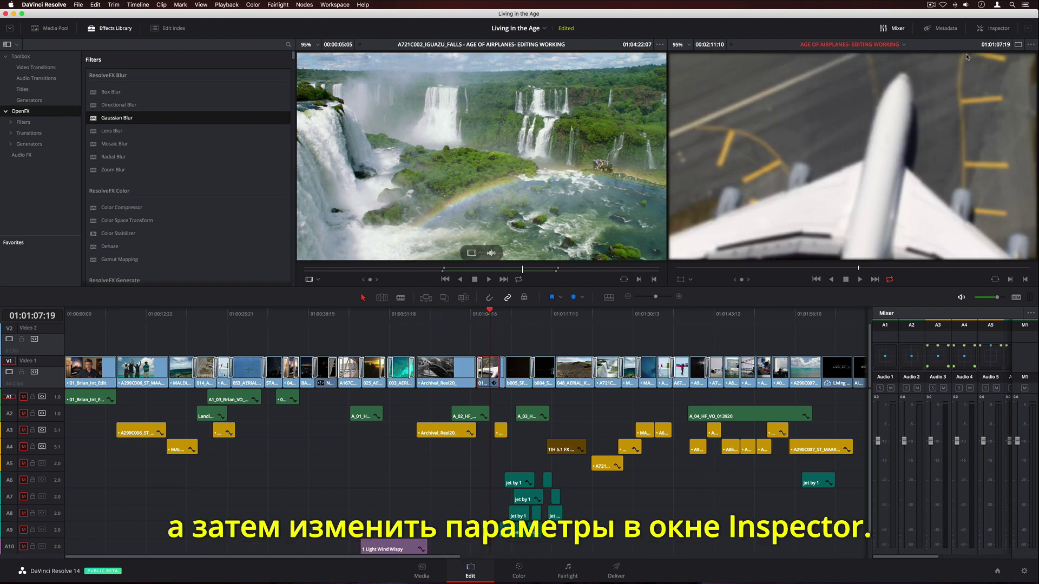
{"action": "left_click", "coordinate": [993, 29]}
{"action": "left_click", "coordinate": [974, 61]}
{"action": "left_click_drag", "start_coordinate": [964, 105], "coordinate": [976, 106]}
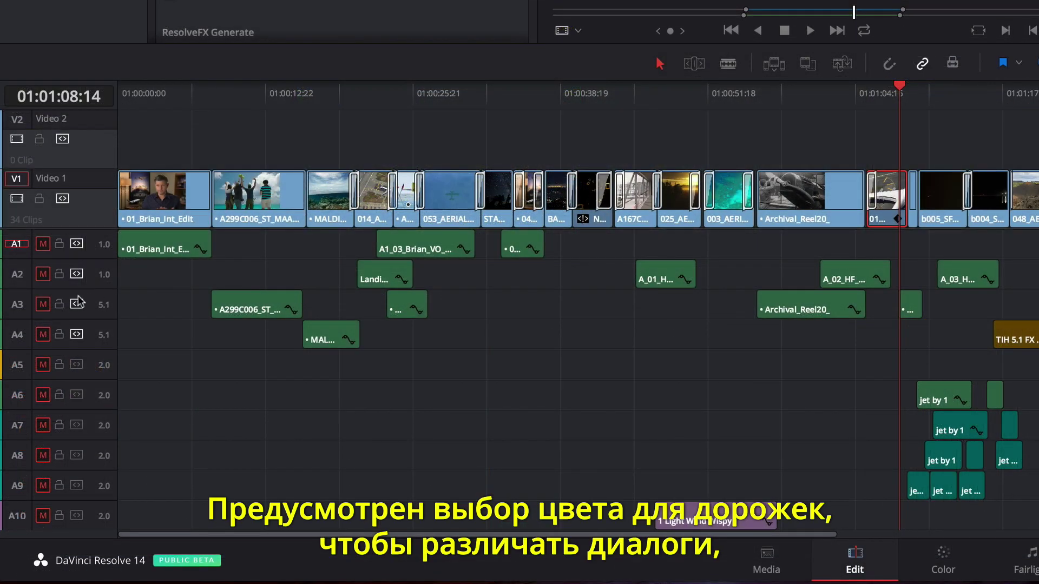
Step: Colour track A3 apricot, add the Falls clip, and set Audio 2's level to 0.0
{"action": "right_click", "coordinate": [18, 304]}
{"action": "mouse_move", "coordinate": [111, 436]}
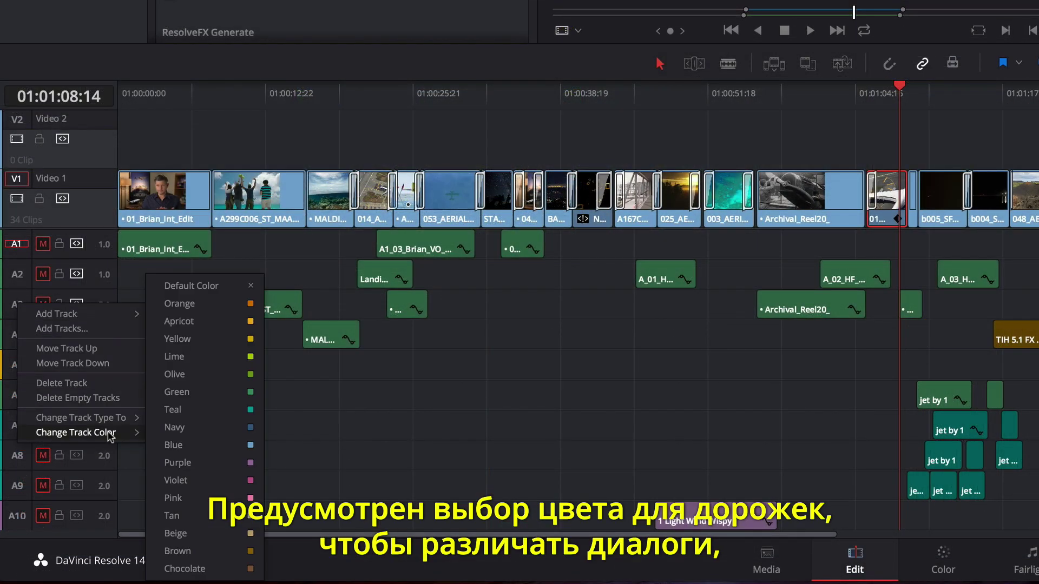
{"action": "left_click", "coordinate": [211, 321]}
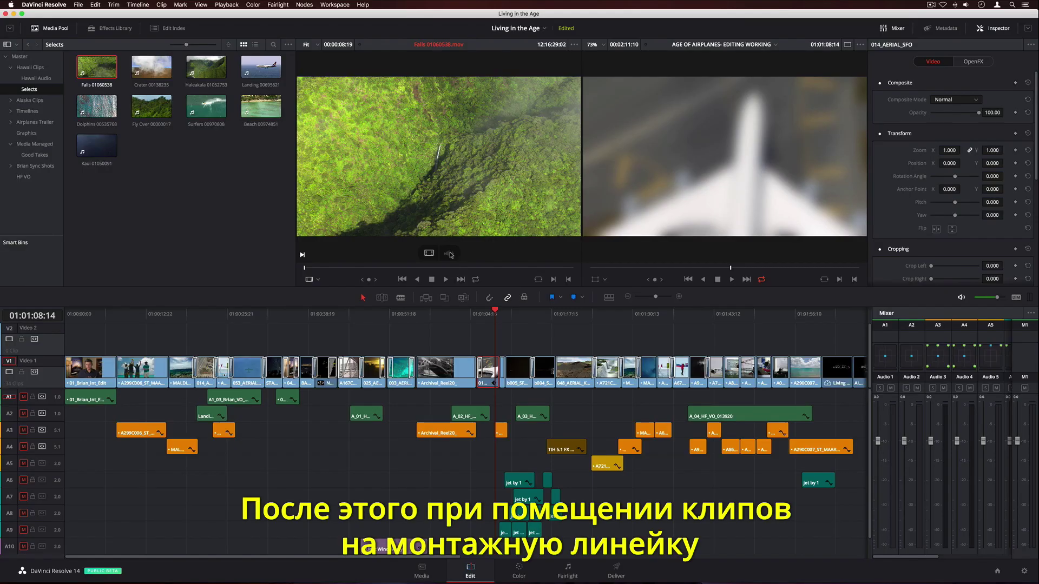
{"action": "left_click_drag", "start_coordinate": [96, 66], "coordinate": [308, 456]}
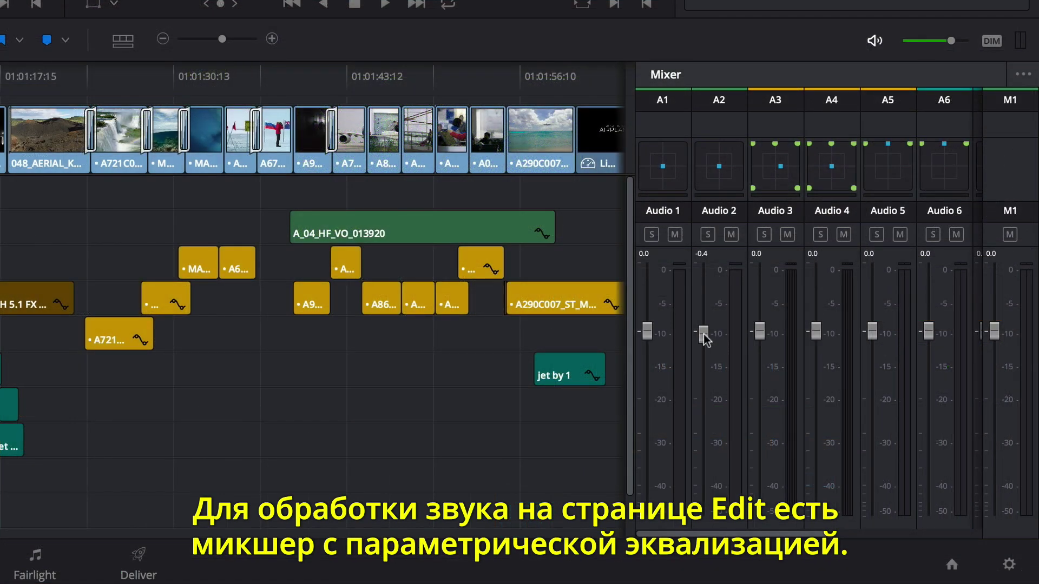
{"action": "mouse_move", "coordinate": [704, 336]}
{"action": "left_mouse_down"}
{"action": "mouse_move", "coordinate": [709, 401]}
{"action": "mouse_move", "coordinate": [705, 334]}
{"action": "left_mouse_up"}
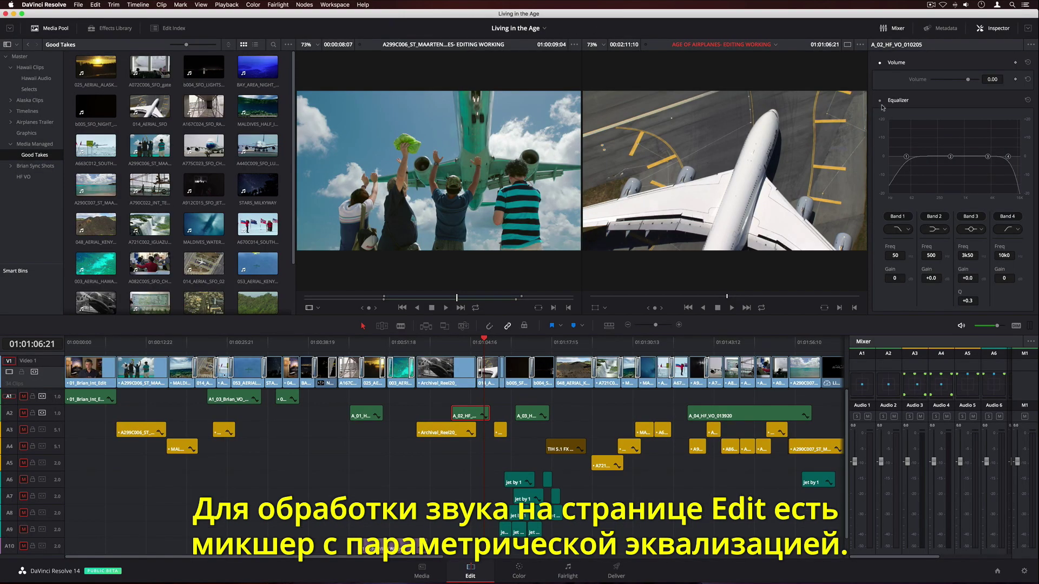
Step: Enable the clip equalizer on A_02_HF_VO_010205, boosting near 400 Hz and cutting near 4 kHz
{"action": "left_click", "coordinate": [880, 101]}
{"action": "left_click_drag", "start_coordinate": [949, 157], "coordinate": [991, 176]}
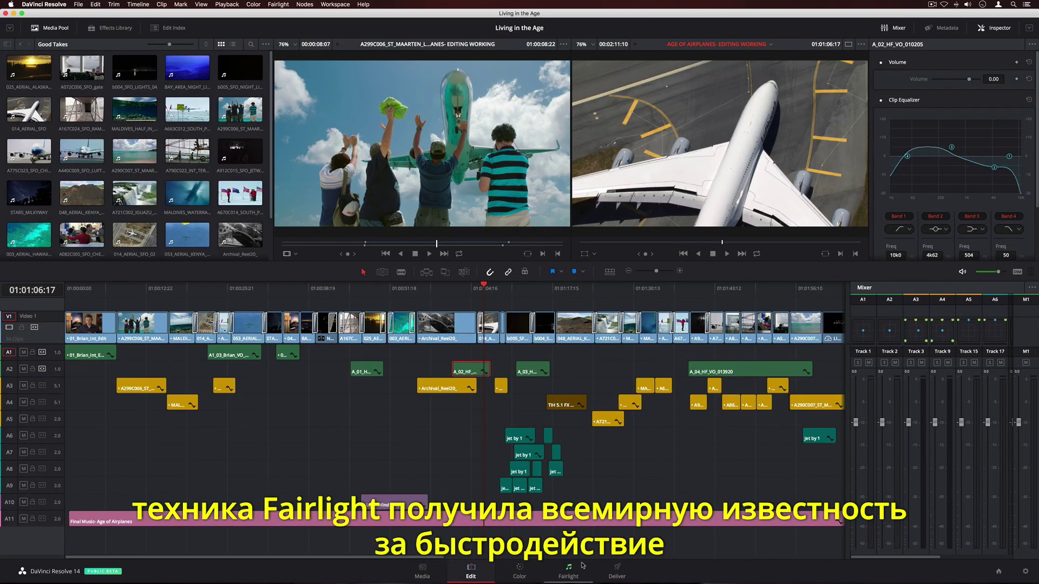
Step: On the Fairlight page, play back, show H/M/S/Frame/SubFrame/Samples timecode, and enlarge track heights
{"action": "left_click", "coordinate": [583, 566]}
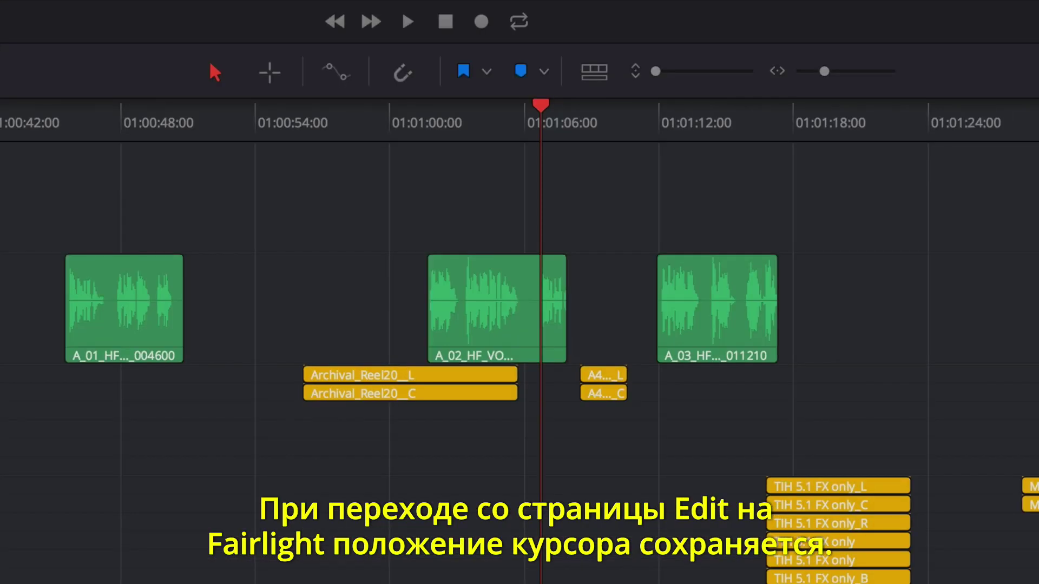
{"action": "key", "text": "space"}
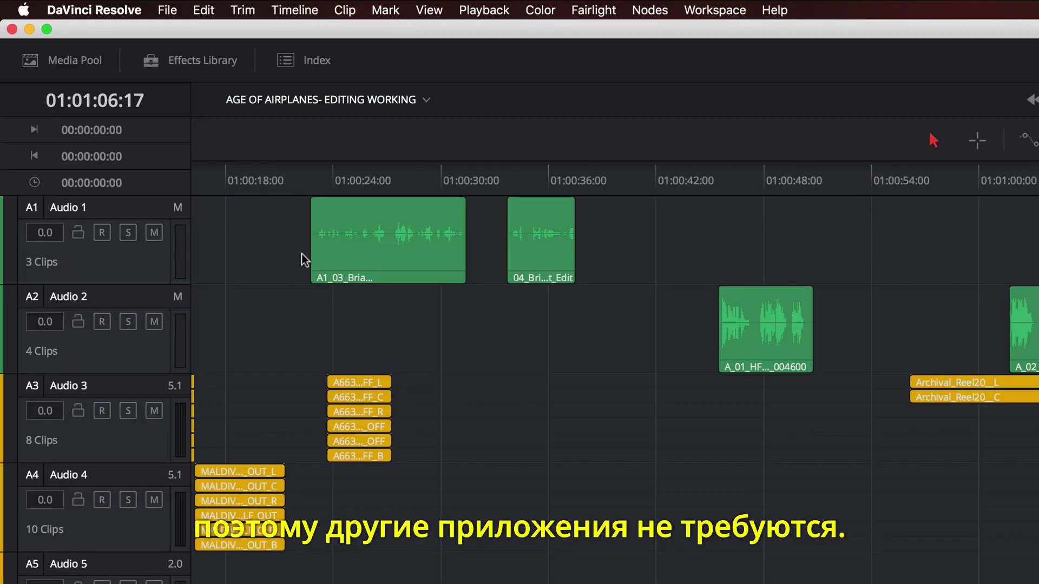
{"action": "left_click", "coordinate": [80, 52]}
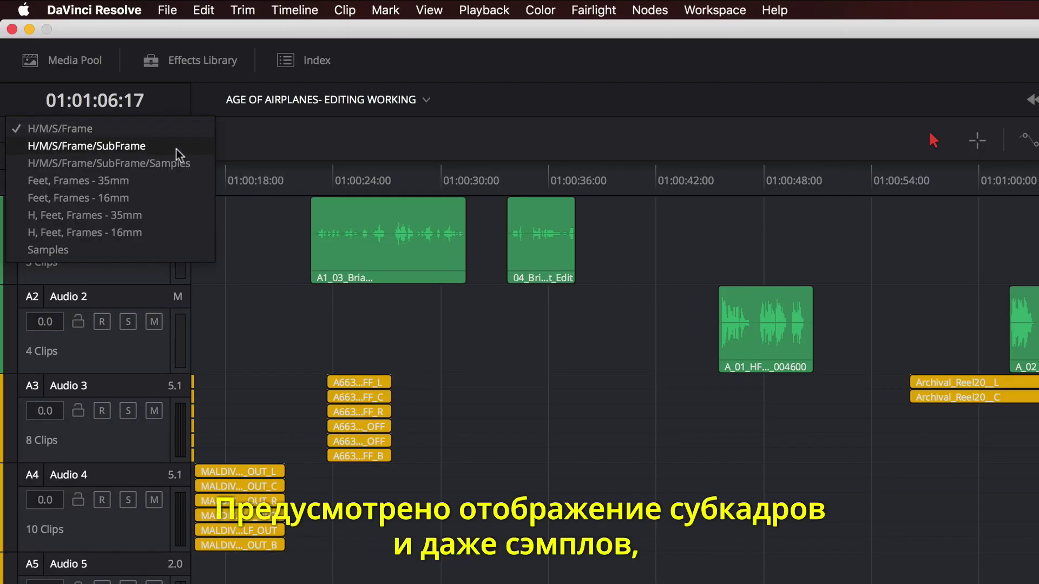
{"action": "left_click", "coordinate": [201, 163]}
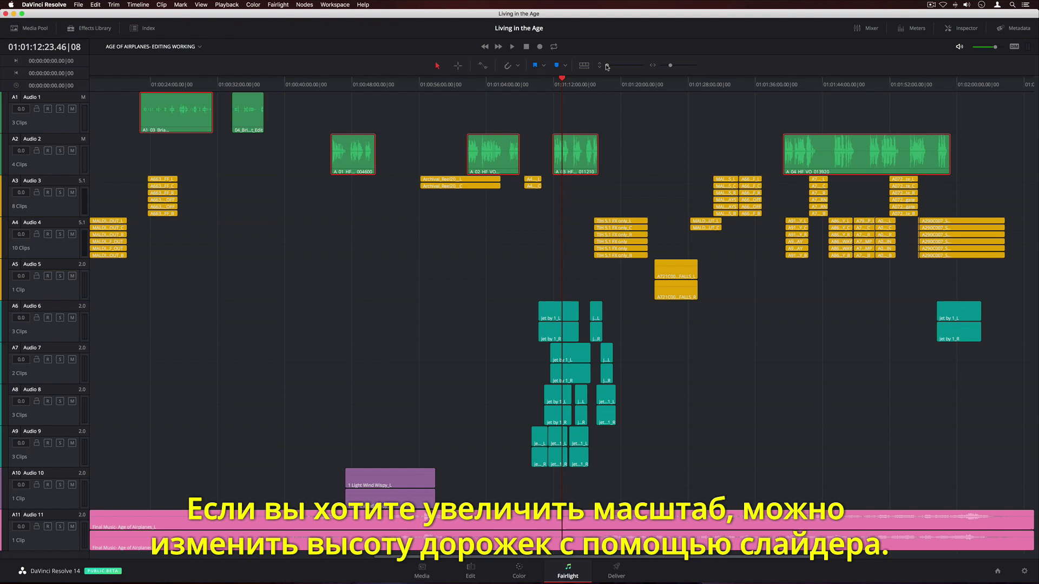
{"action": "left_click_drag", "start_coordinate": [606, 66], "coordinate": [627, 66]}
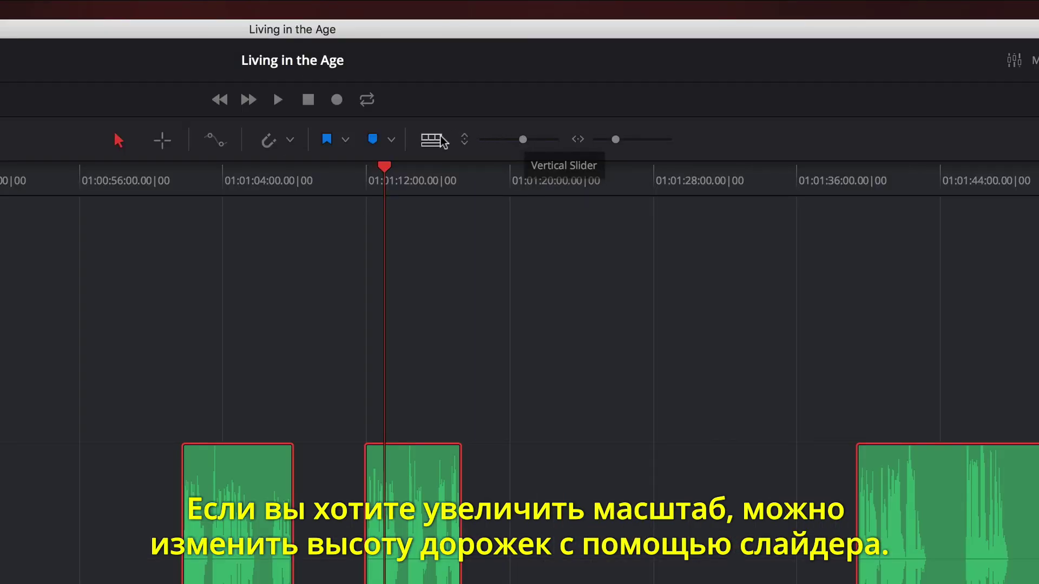
Step: Lock the Audio 2 track height to Extra Large
{"action": "left_click", "coordinate": [584, 66]}
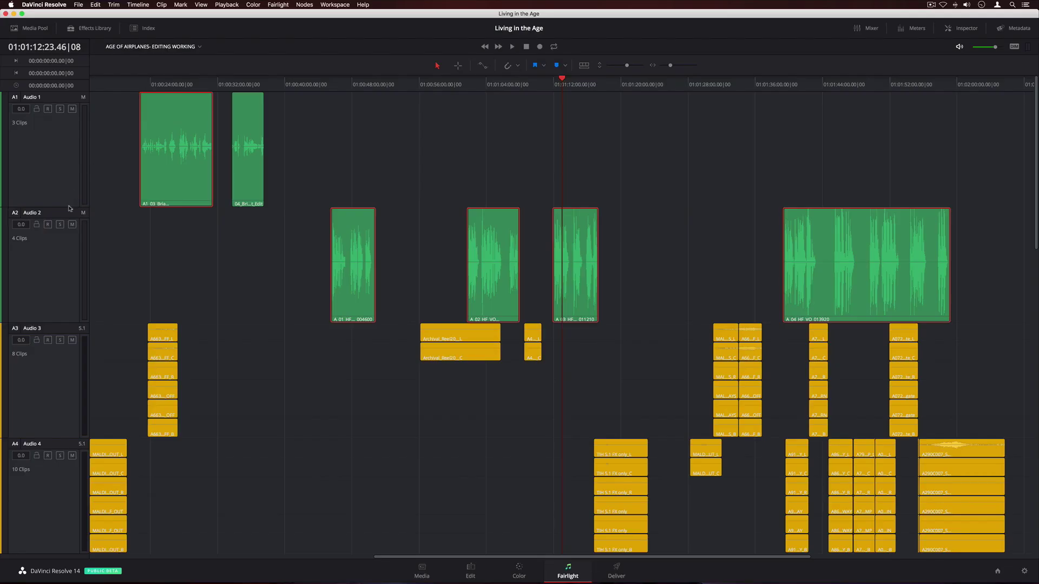
{"action": "right_click", "coordinate": [59, 253]}
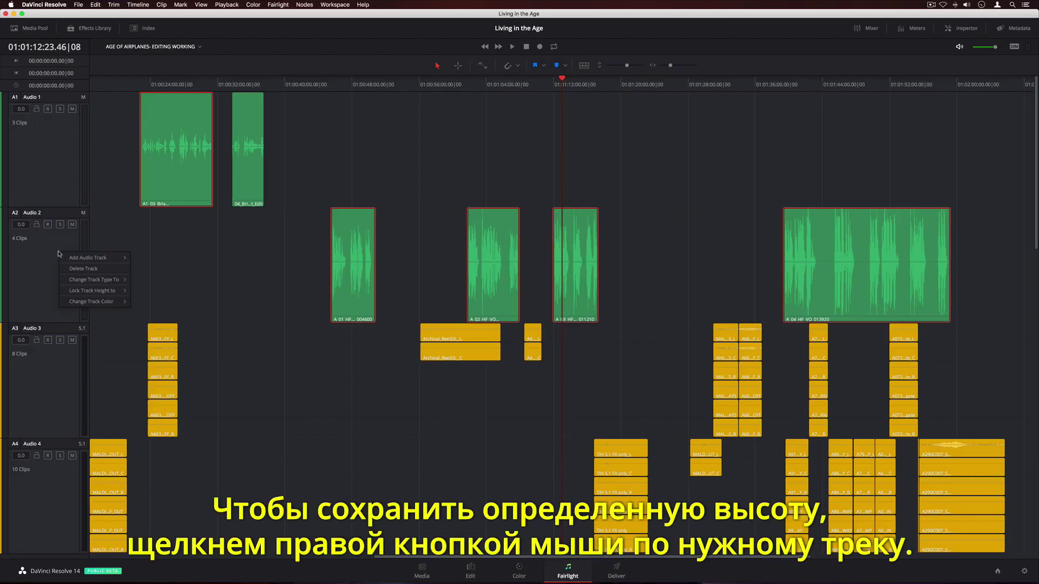
{"action": "mouse_move", "coordinate": [108, 292]}
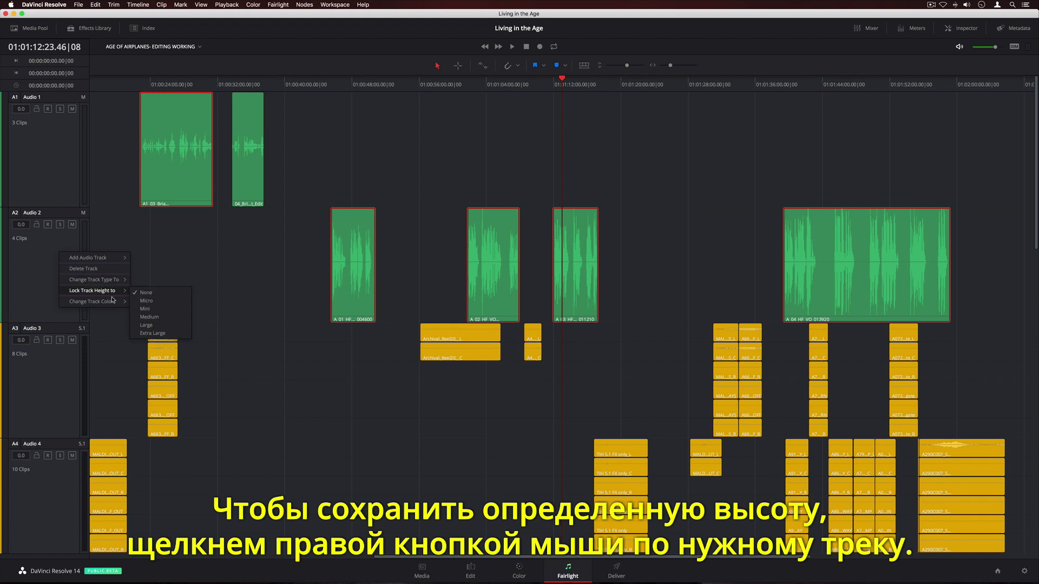
{"action": "left_click", "coordinate": [154, 333]}
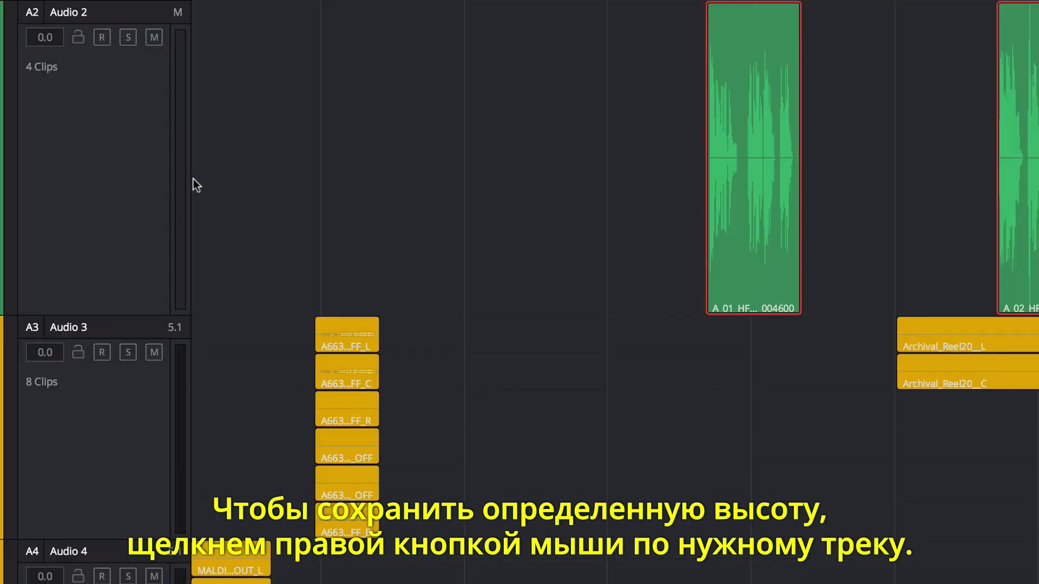
{"action": "right_click", "coordinate": [60, 255]}
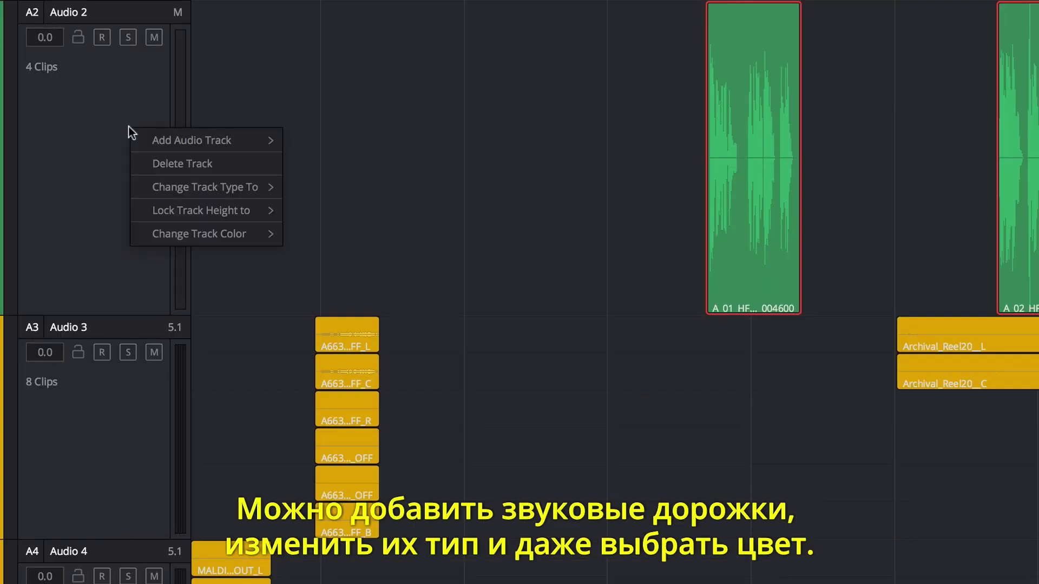
{"action": "mouse_move", "coordinate": [84, 262]}
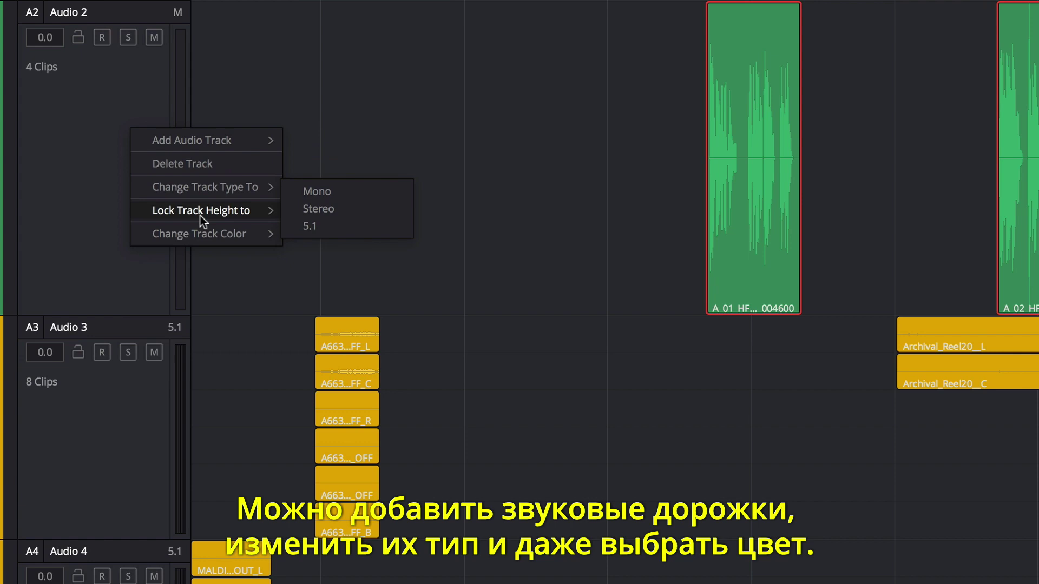
{"action": "mouse_move", "coordinate": [209, 232]}
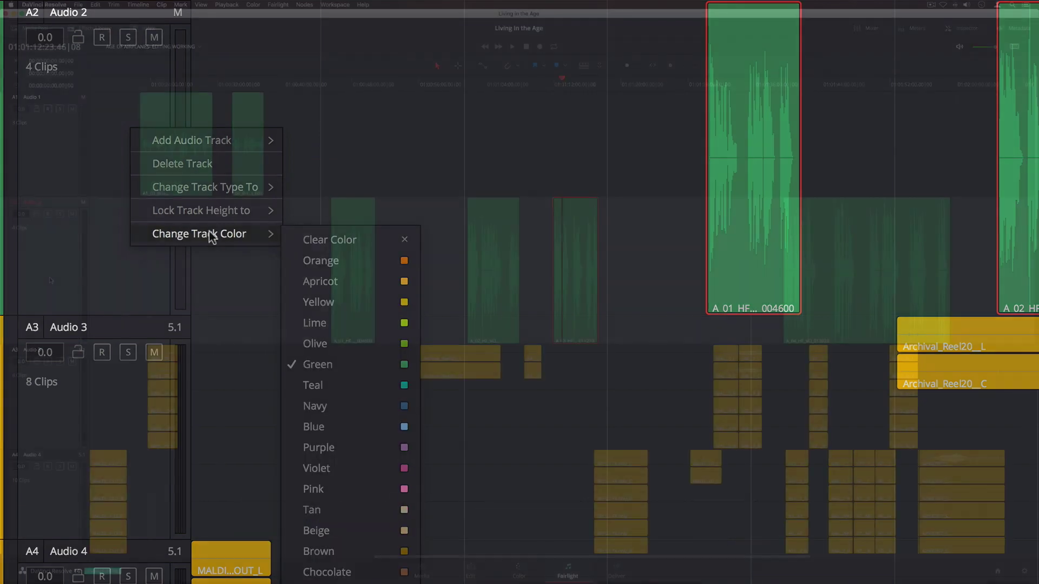
{"action": "left_click", "coordinate": [106, 179]}
Step: Zoom the timeline to sample level and back out, then show the Mixer panel
{"action": "key", "text": "super+equal"}
{"action": "key", "text": "super+equal"}
{"action": "key", "text": "super+equal"}
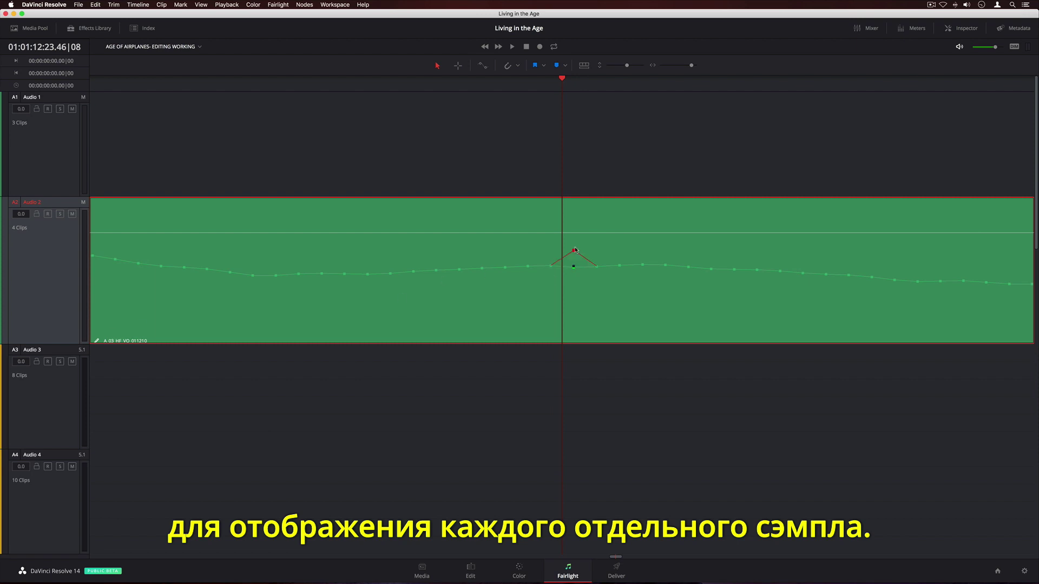
{"action": "key", "text": "super+minus"}
{"action": "key", "text": "super+minus"}
{"action": "key", "text": "super+minus"}
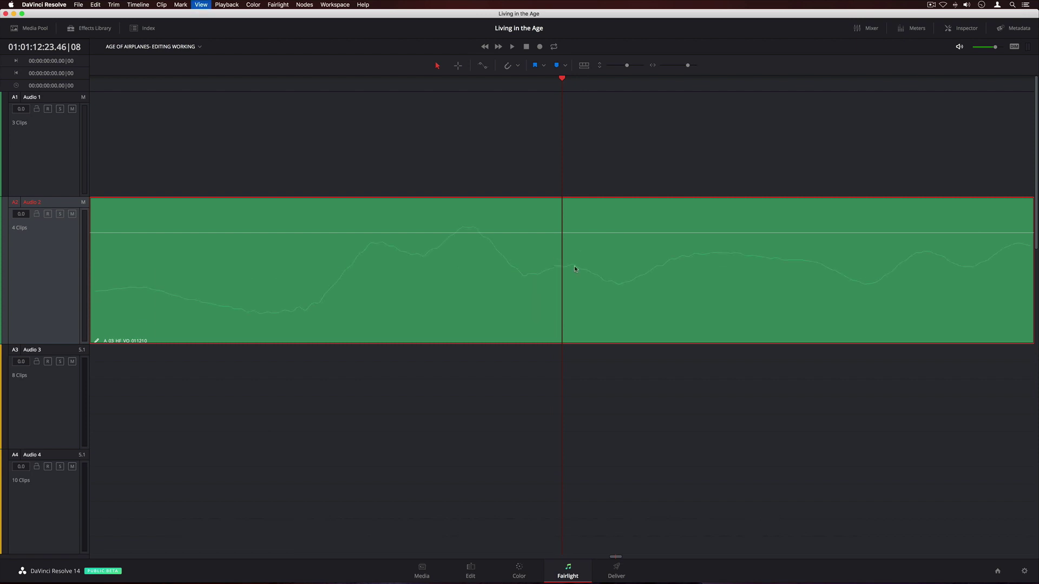
{"action": "scroll", "coordinate": [575, 268], "scroll_direction": "down", "scroll_amount": 3}
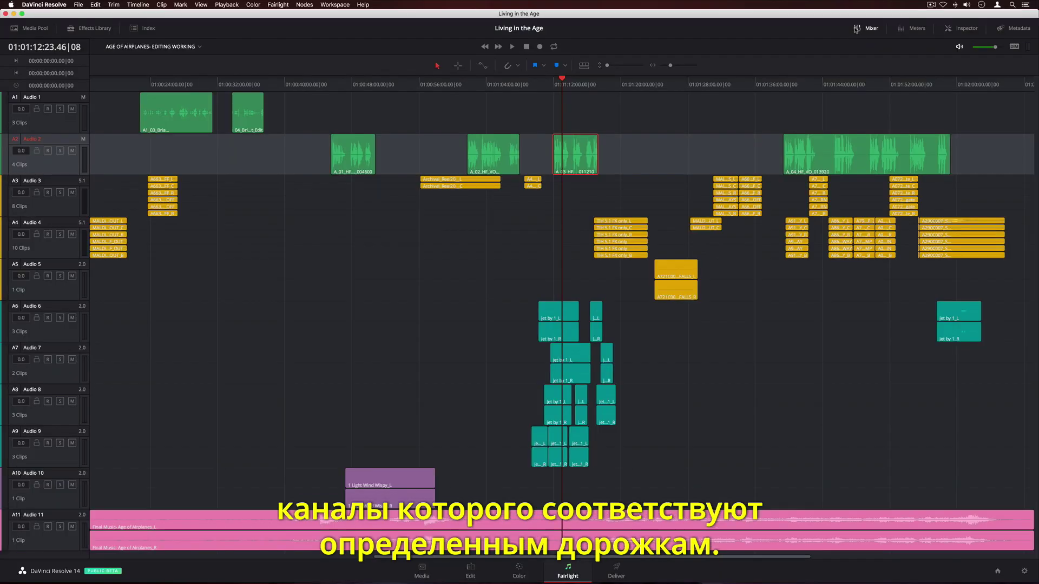
{"action": "left_click", "coordinate": [857, 30]}
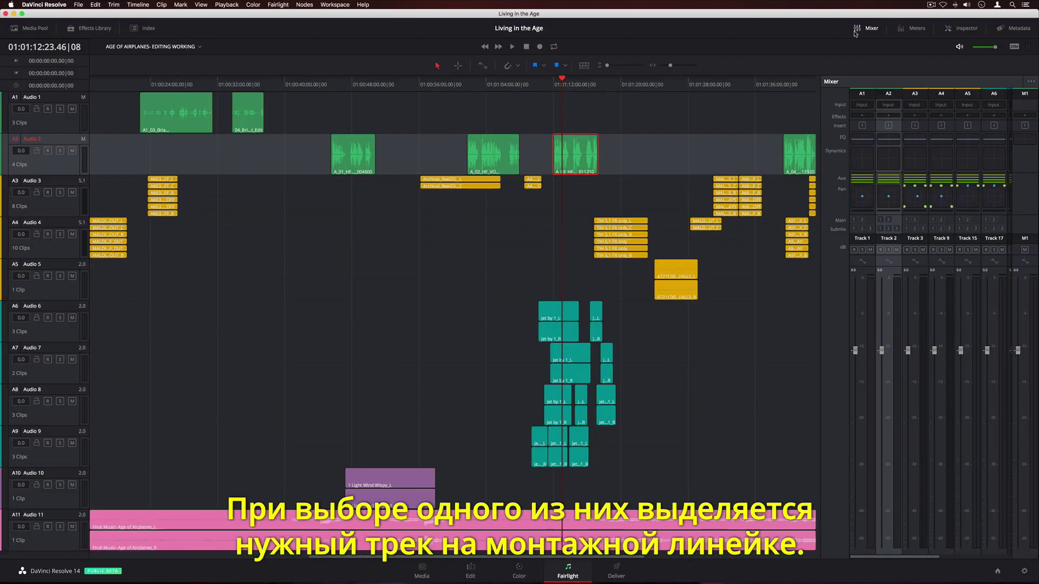
Step: Select Audio 1–3 from the mixer strips, then switch to the Small Track Mixer layout
{"action": "left_click", "coordinate": [914, 325]}
{"action": "left_click", "coordinate": [888, 325]}
{"action": "left_click", "coordinate": [860, 323]}
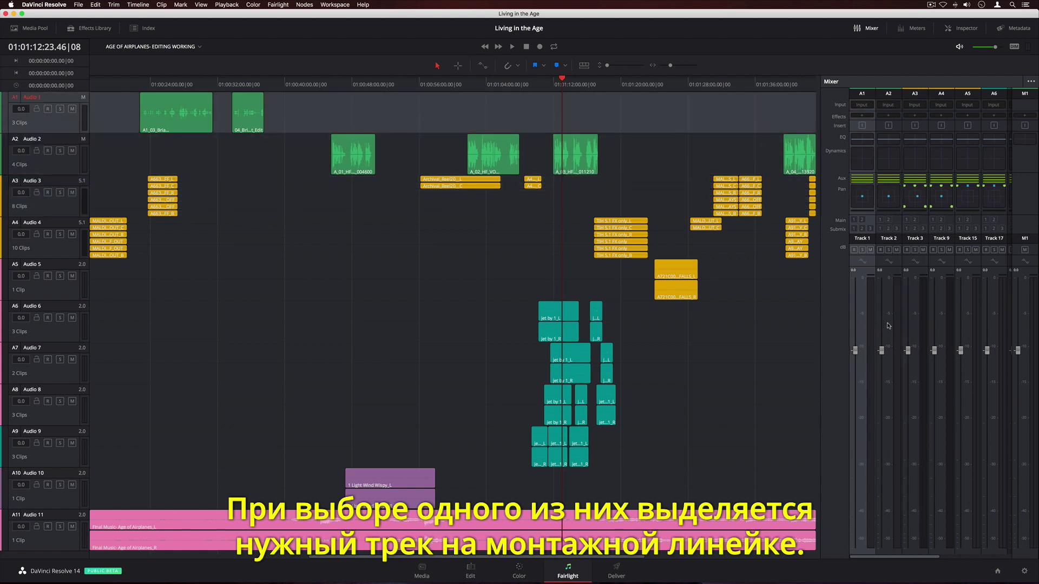
{"action": "left_click", "coordinate": [888, 325]}
{"action": "left_click", "coordinate": [914, 326]}
{"action": "left_click", "coordinate": [888, 326]}
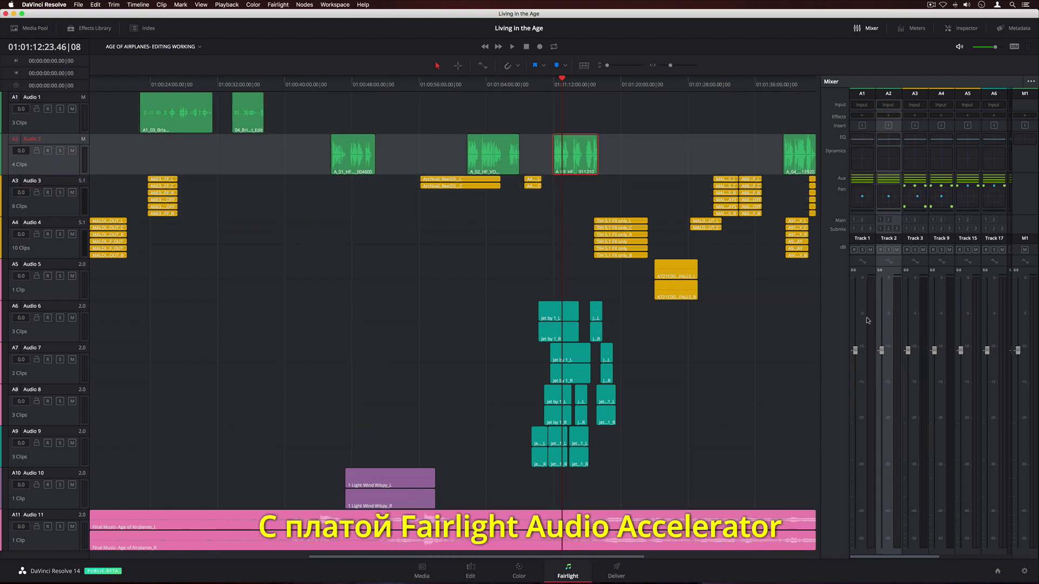
{"action": "left_click", "coordinate": [859, 324]}
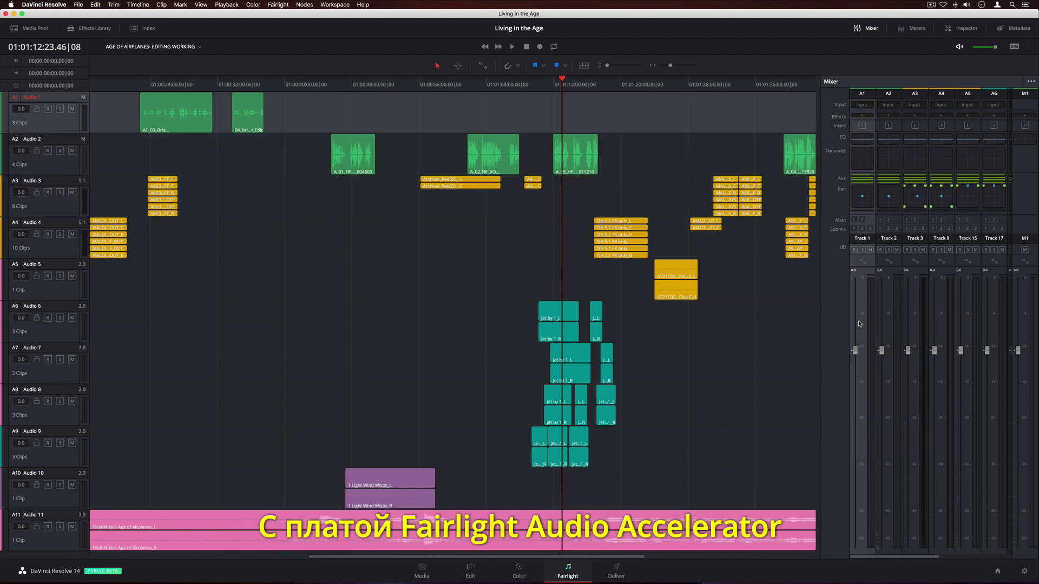
{"action": "left_click", "coordinate": [888, 326]}
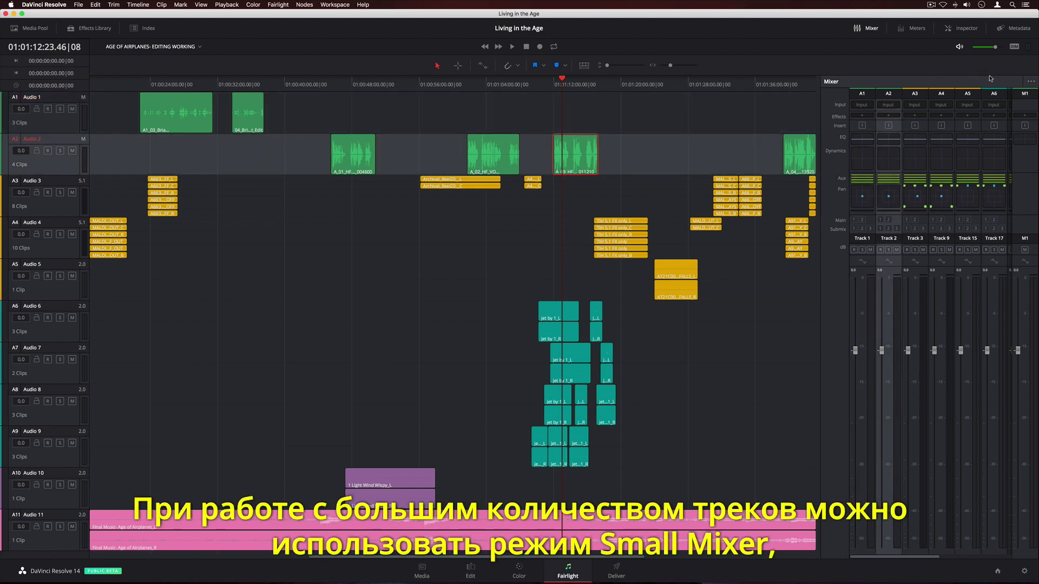
{"action": "left_click", "coordinate": [1029, 83]}
{"action": "left_click", "coordinate": [1006, 100]}
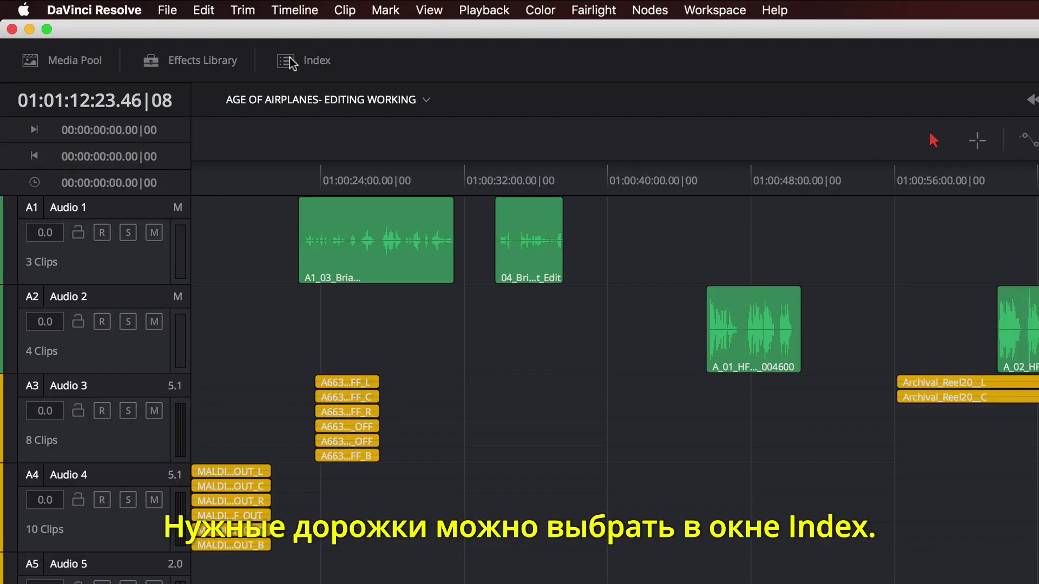
{"action": "left_click", "coordinate": [291, 60]}
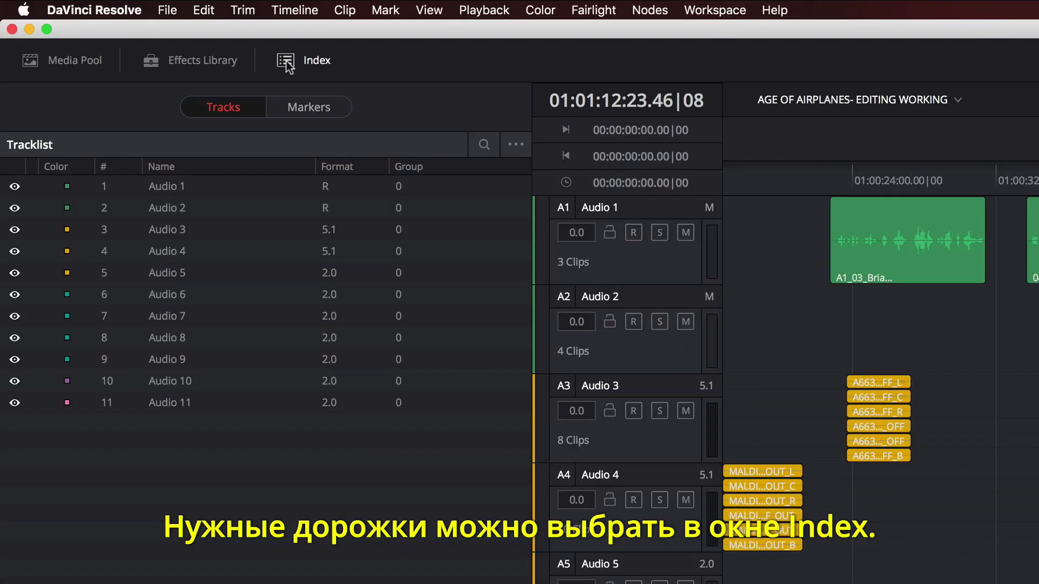
{"action": "left_click", "coordinate": [15, 208]}
{"action": "left_click", "coordinate": [16, 230]}
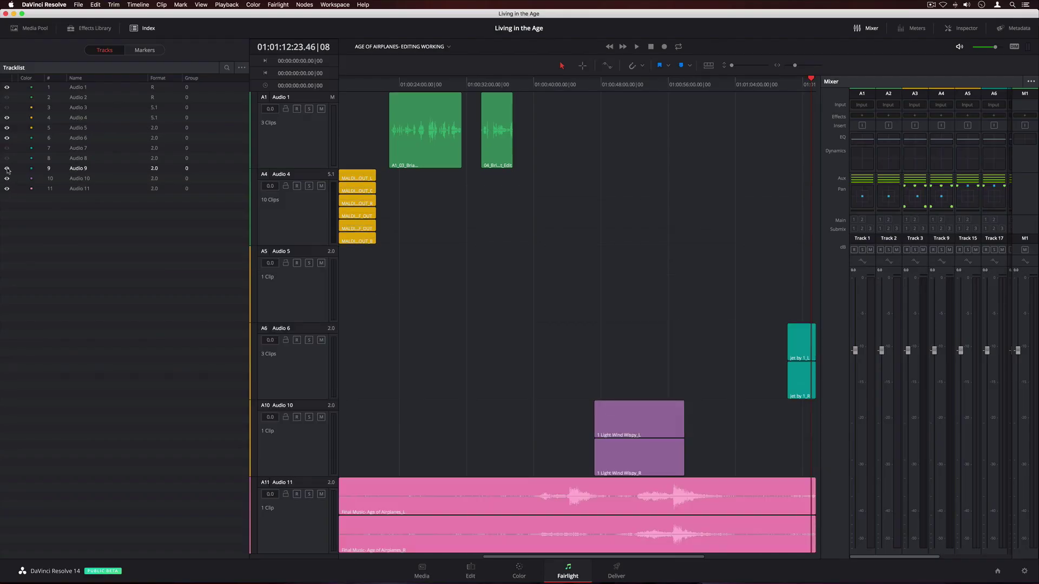
{"action": "left_click", "coordinate": [15, 230]}
{"action": "left_click", "coordinate": [15, 208]}
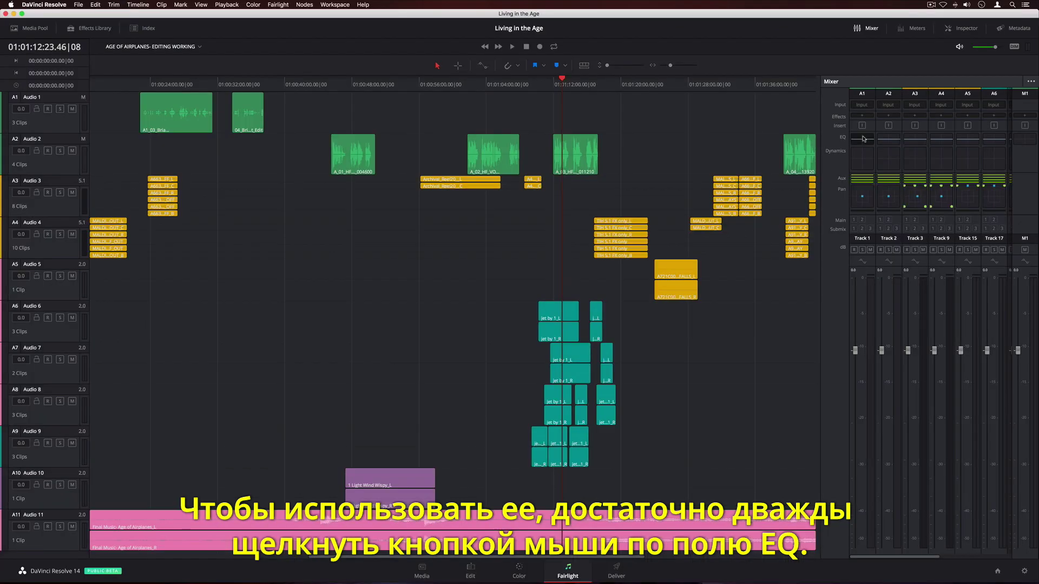
Step: In Track 1's Equalizer, boost band 3 +12.3 dB at 199 Hz and cut band 4 −9.3 dB at 1k13
{"action": "double_click", "coordinate": [666, 257]}
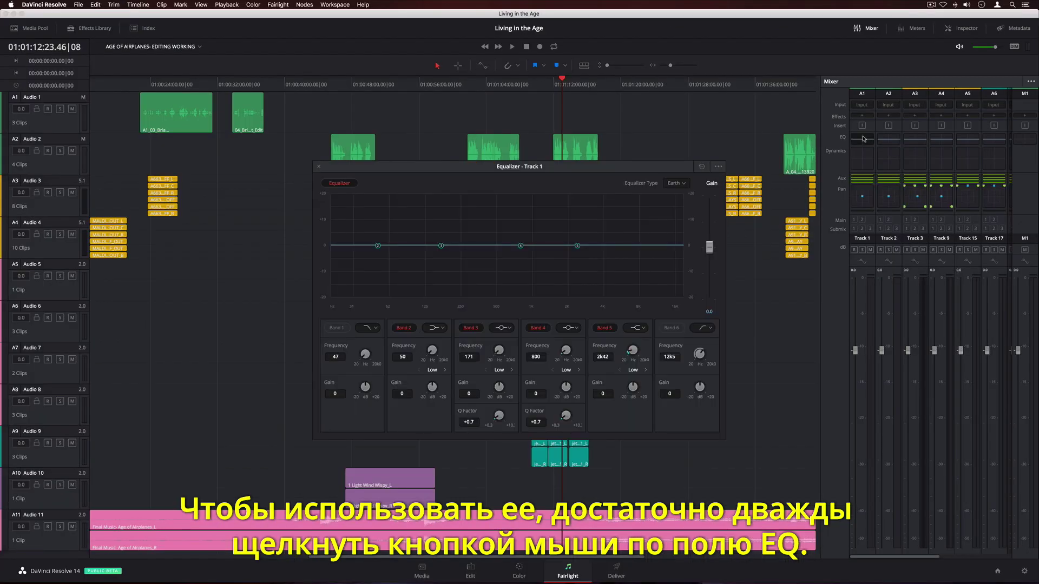
{"action": "left_click_drag", "start_coordinate": [441, 246], "coordinate": [449, 214]}
{"action": "left_click_drag", "start_coordinate": [521, 247], "coordinate": [630, 230]}
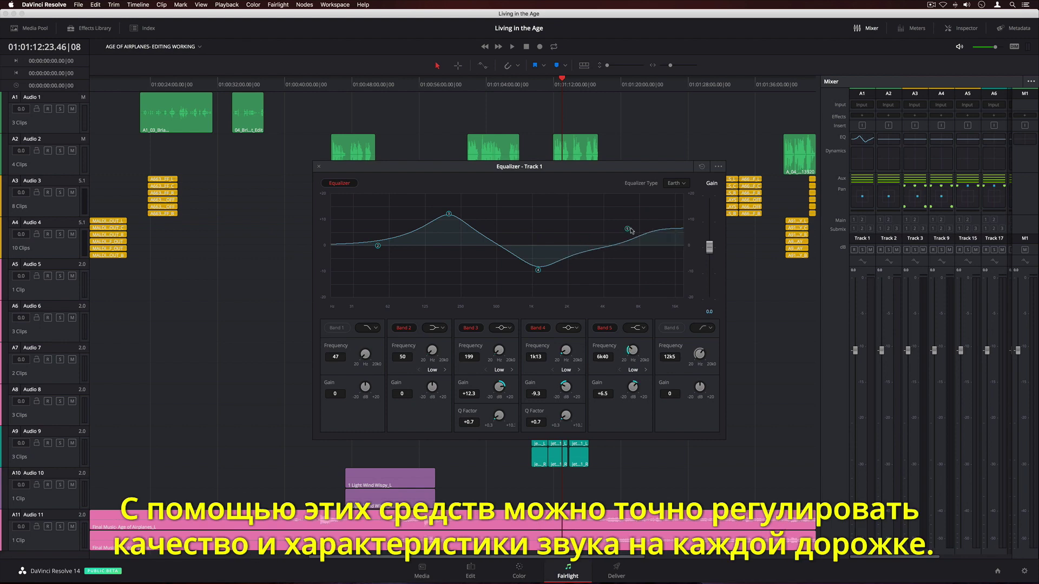
{"action": "left_click", "coordinate": [319, 167]}
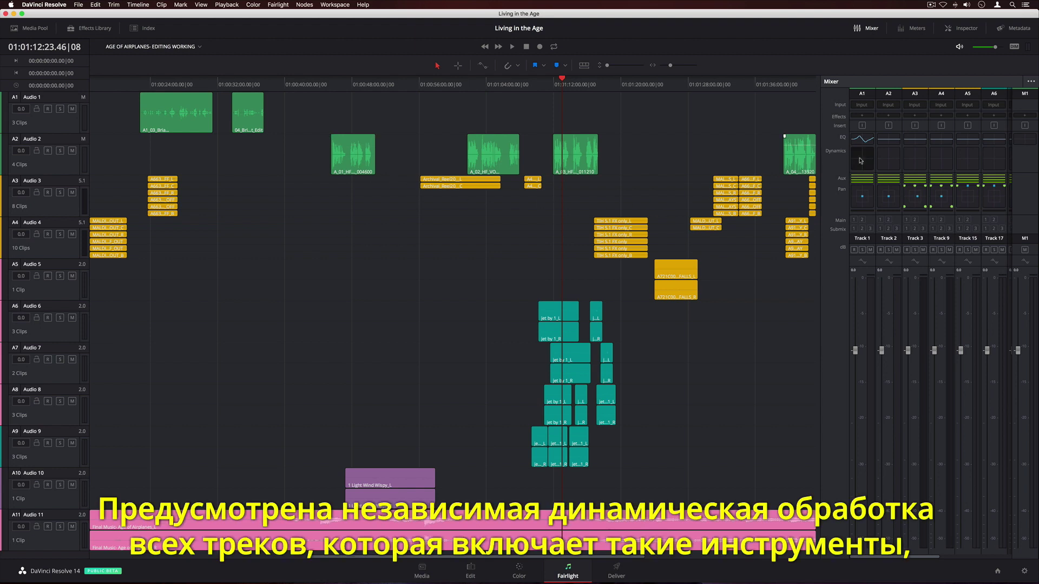
Step: Enable Gate, Compressor and Limiter in Track 1's Dynamics panel
{"action": "double_click", "coordinate": [862, 158]}
{"action": "left_click", "coordinate": [395, 327]}
{"action": "left_click", "coordinate": [453, 329]}
{"action": "left_click", "coordinate": [534, 329]}
{"action": "left_click", "coordinate": [640, 327]}
{"action": "left_click", "coordinate": [364, 160]}
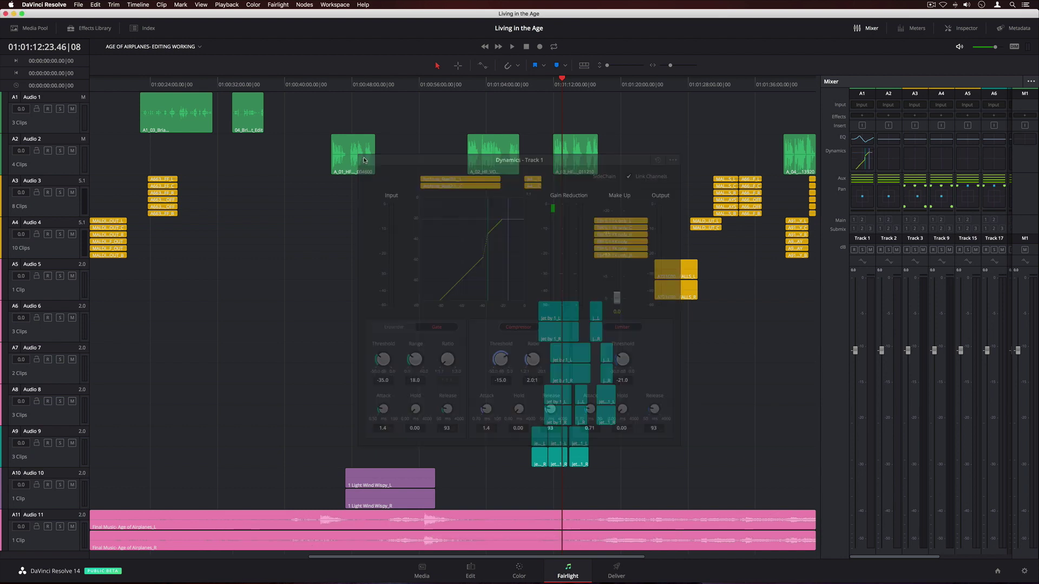
Step: Widen Track 1's pan with divergence 72 and rotate it to 42
{"action": "left_click", "coordinate": [861, 202]}
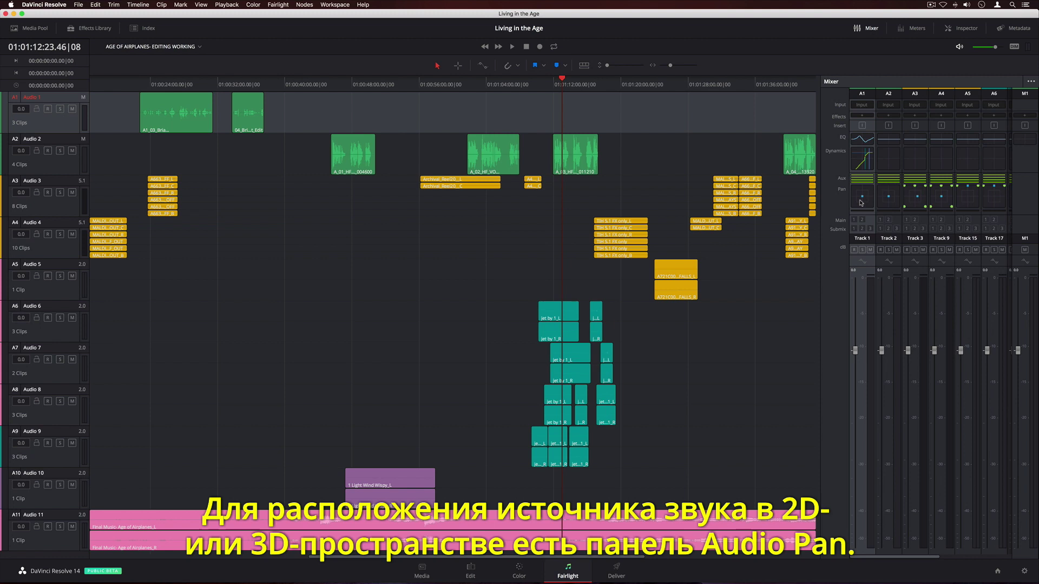
{"action": "double_click", "coordinate": [861, 202]}
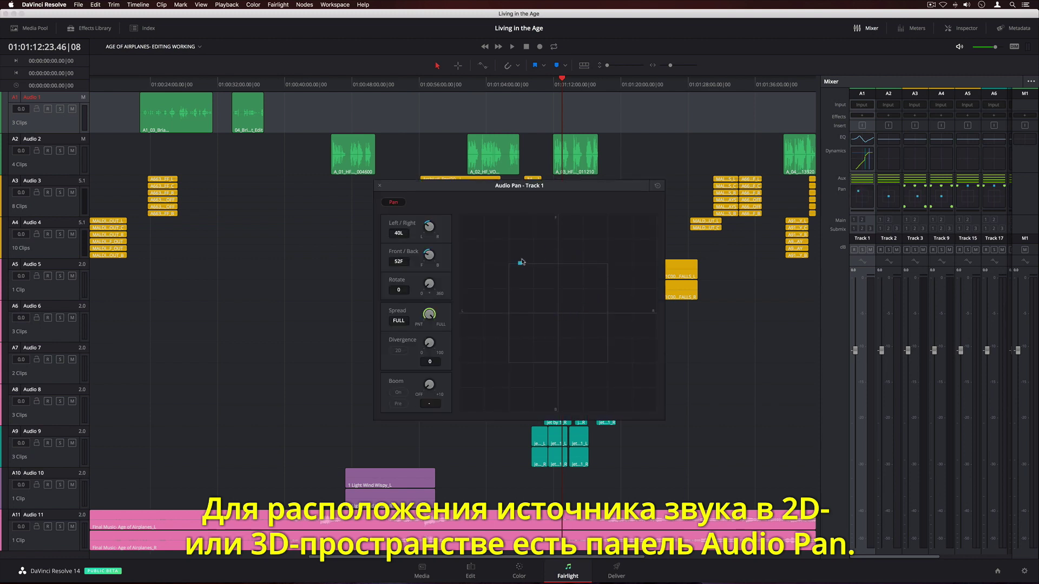
{"action": "left_click_drag", "start_coordinate": [421, 347], "coordinate": [442, 332]}
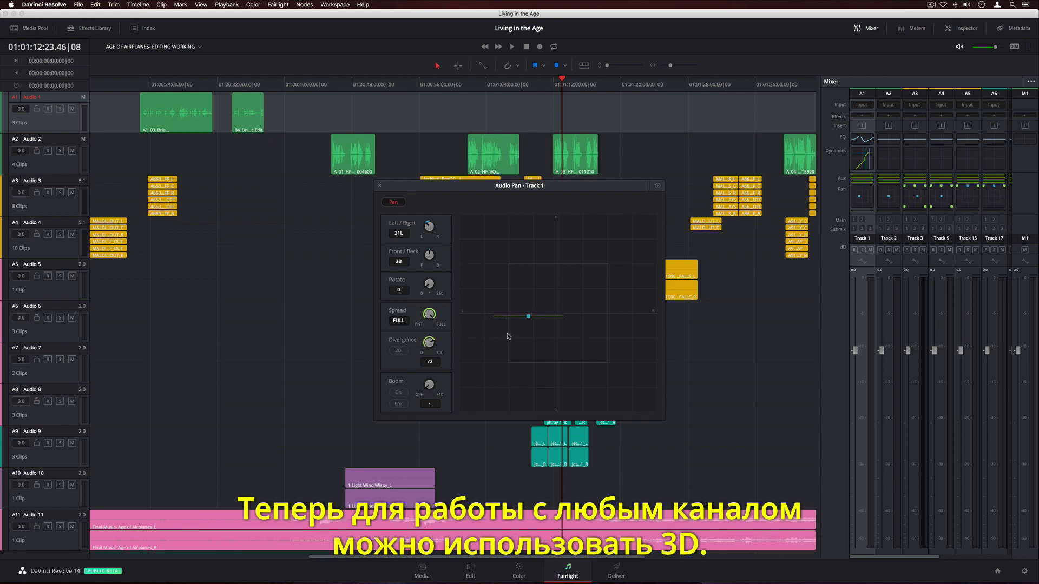
{"action": "left_click_drag", "start_coordinate": [429, 299], "coordinate": [469, 262]}
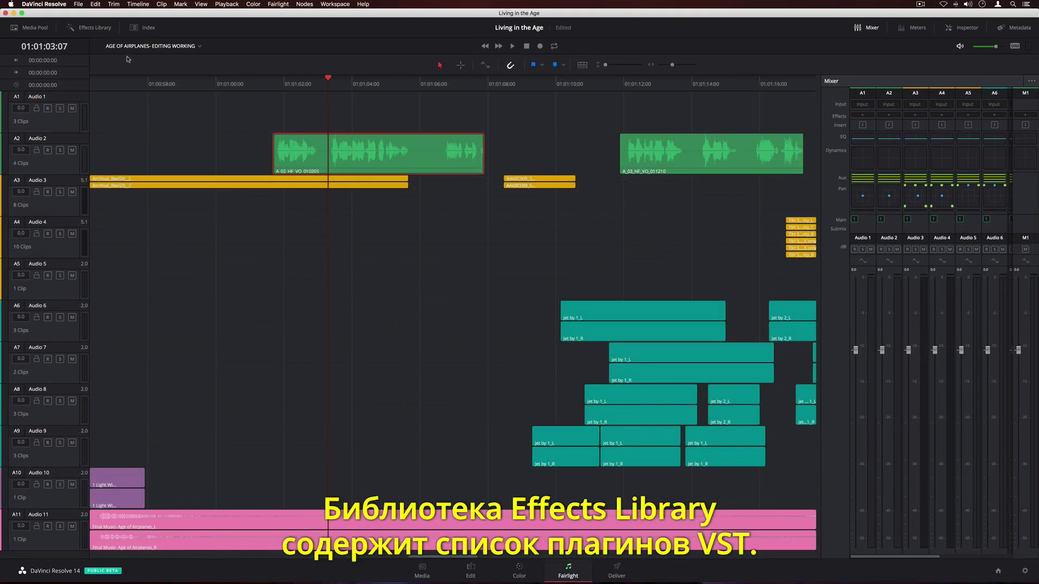
Step: Apply Dialogue De-noise to the Audio 2 clip, loop its range, and set Threshold to -8.8
{"action": "left_click", "coordinate": [95, 28]}
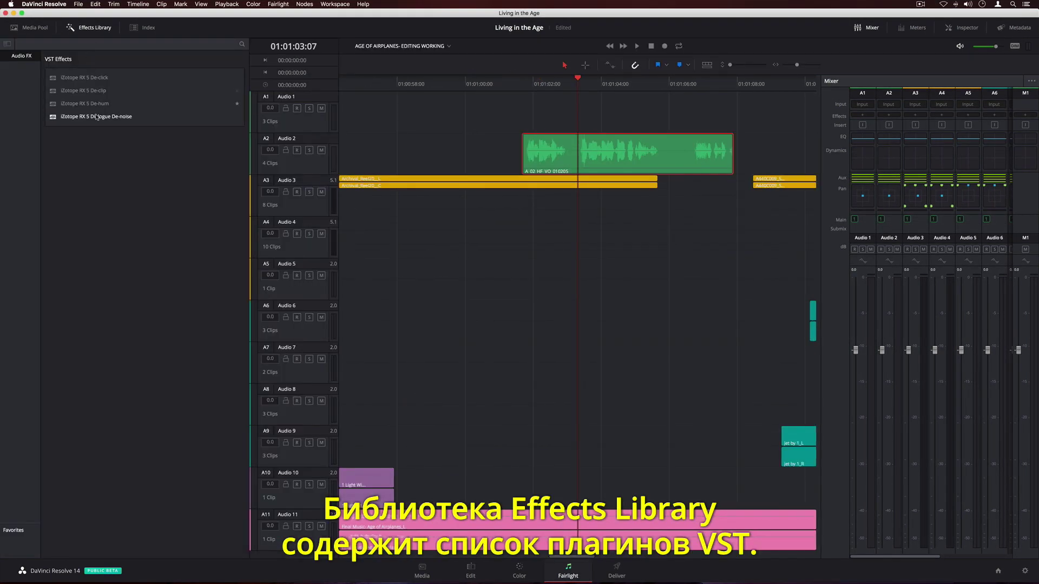
{"action": "left_click_drag", "start_coordinate": [100, 118], "coordinate": [537, 169]}
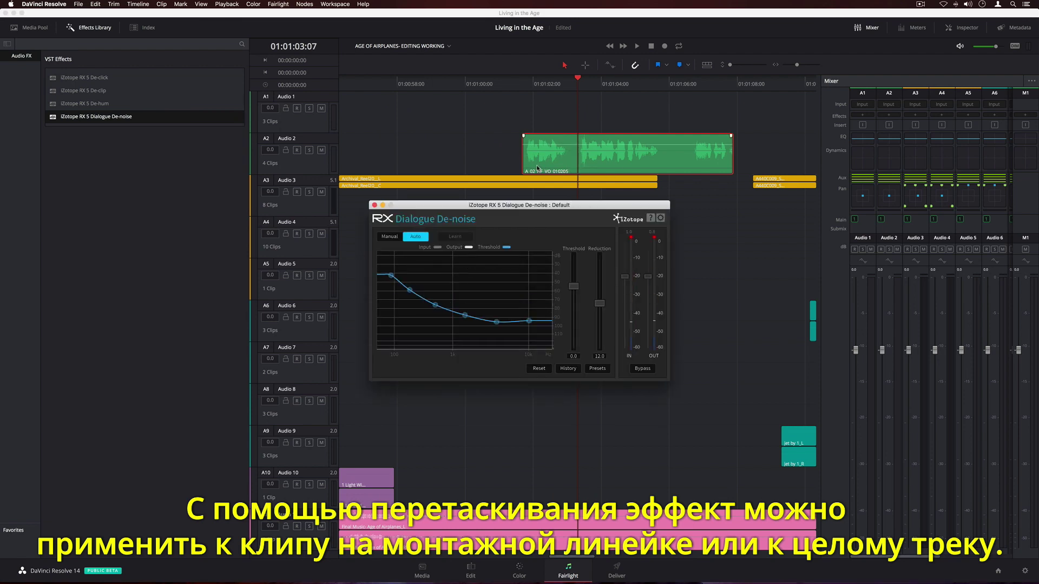
{"action": "left_click", "coordinate": [585, 64]}
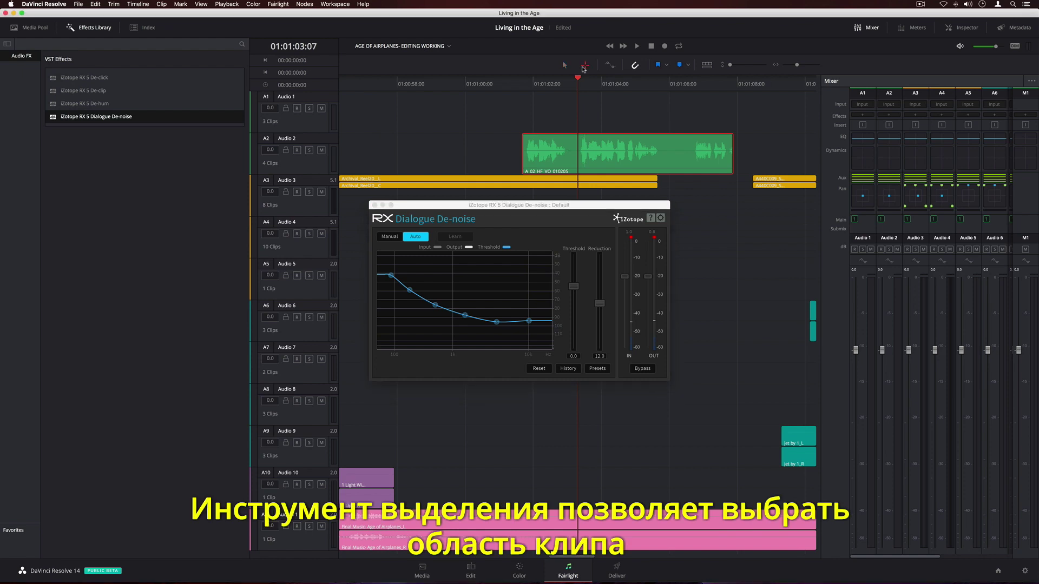
{"action": "left_click", "coordinate": [554, 153]}
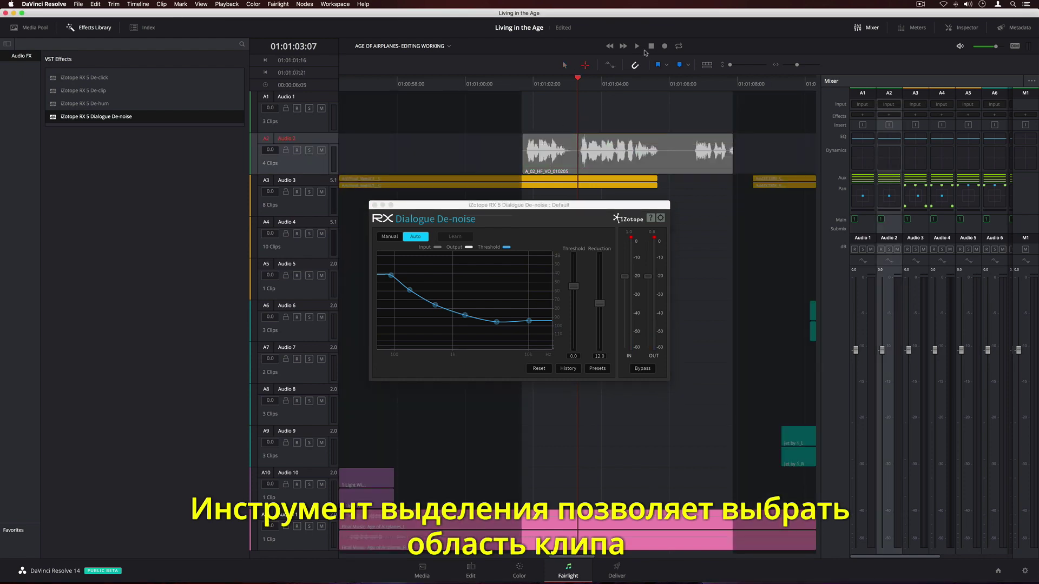
{"action": "left_click", "coordinate": [680, 46]}
{"action": "key", "text": "space"}
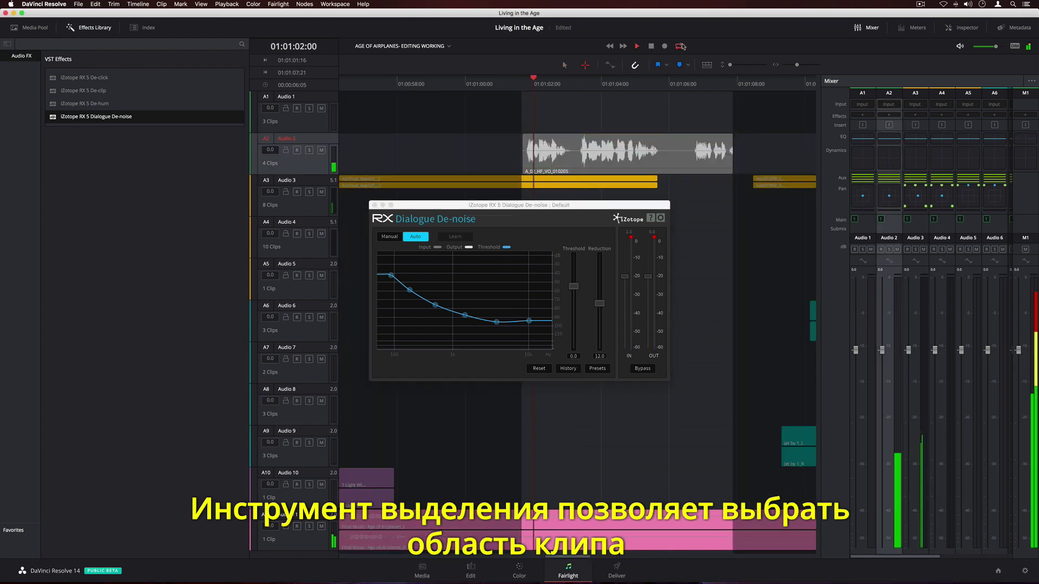
{"action": "left_click_drag", "start_coordinate": [572, 286], "coordinate": [578, 313]}
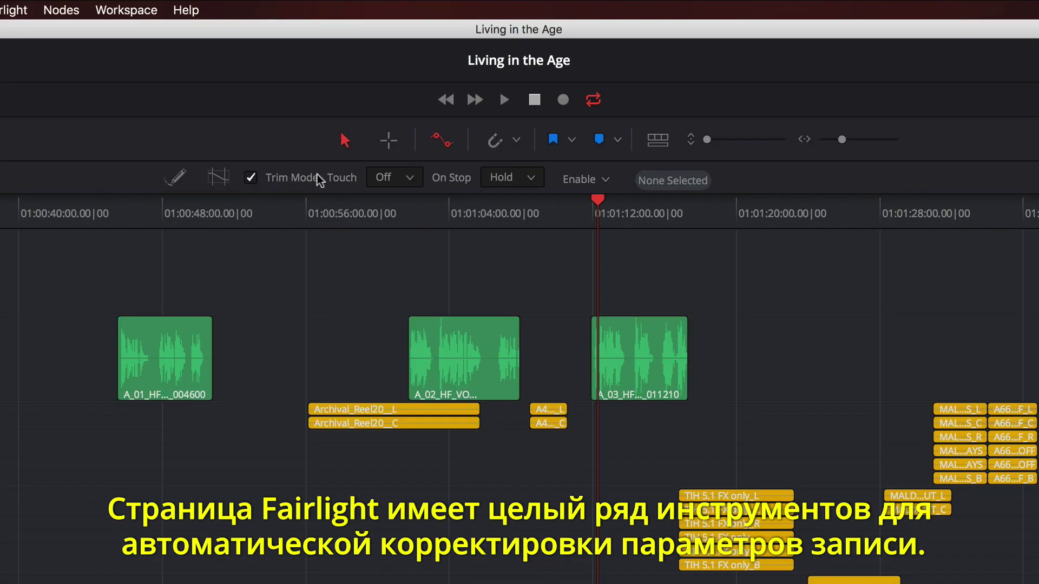
Step: Set the Touch automation mode to Latch and enable every mixer parameter with Select All
{"action": "left_click", "coordinate": [410, 178]}
{"action": "left_click", "coordinate": [414, 219]}
{"action": "left_click", "coordinate": [602, 180]}
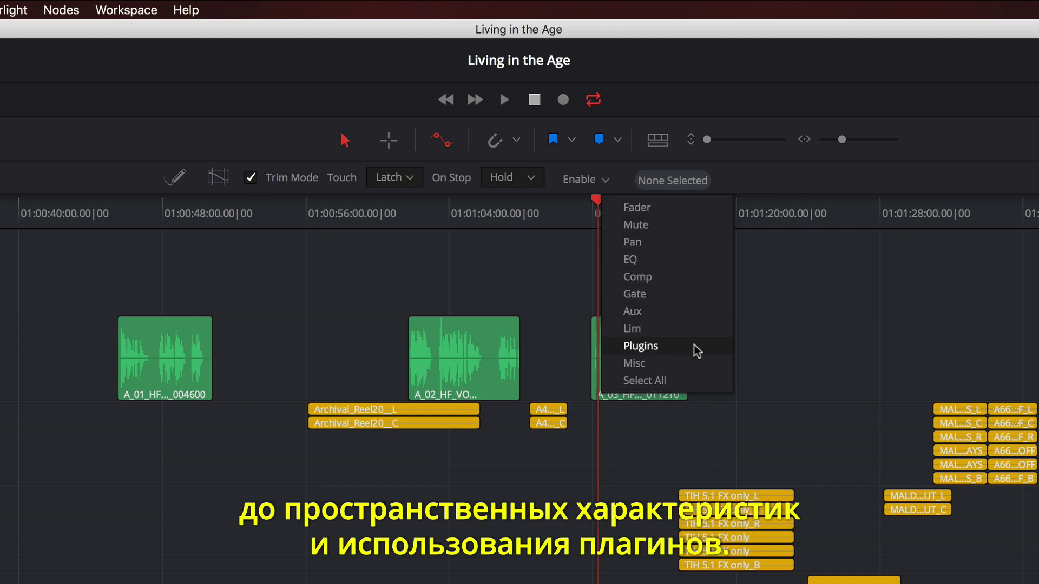
{"action": "left_click", "coordinate": [696, 382]}
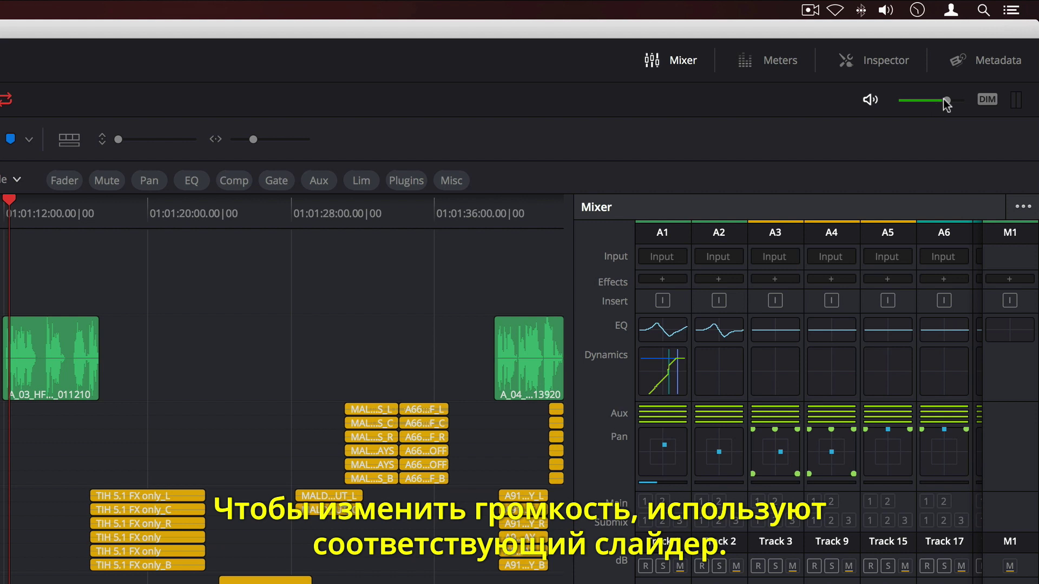
Step: Lower and raise the monitor volume, mute and unmute it, apply DIM, then stop playback
{"action": "left_click_drag", "start_coordinate": [992, 48], "coordinate": [975, 48]}
{"action": "left_click_drag", "start_coordinate": [905, 111], "coordinate": [951, 103]}
{"action": "left_click", "coordinate": [871, 100]}
{"action": "left_click", "coordinate": [869, 101]}
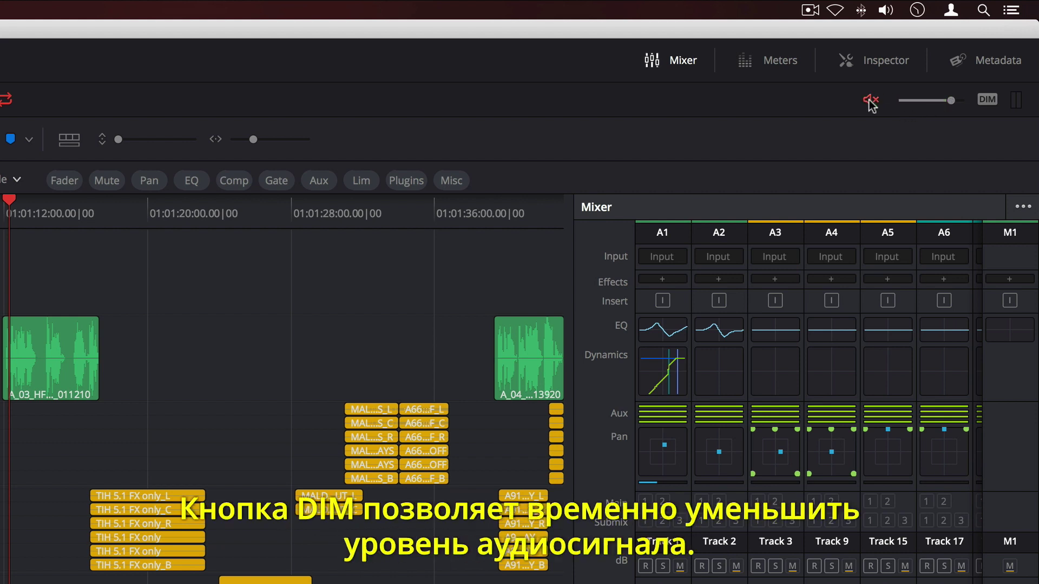
{"action": "left_click", "coordinate": [870, 102]}
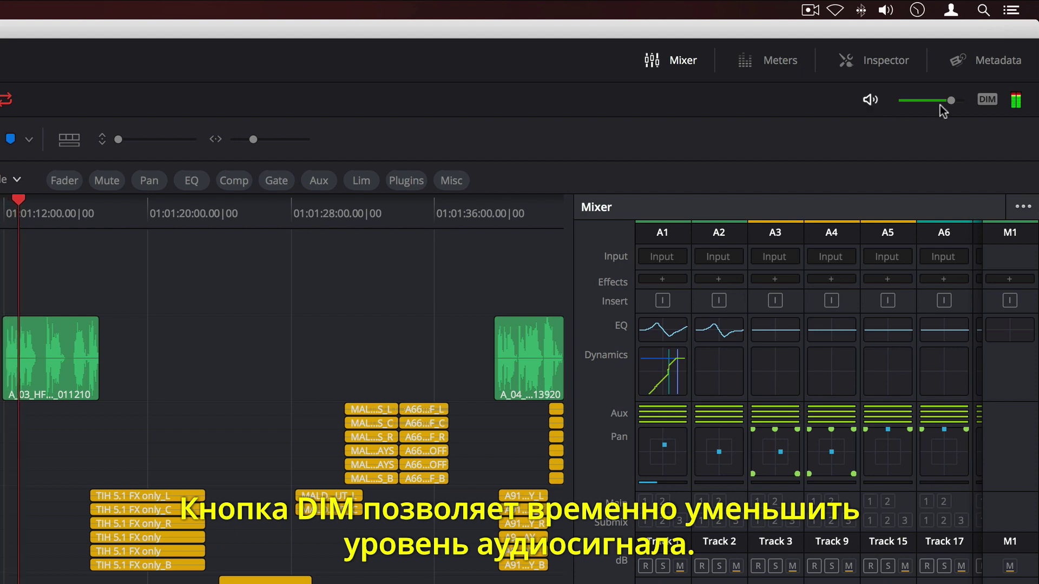
{"action": "left_click", "coordinate": [986, 101]}
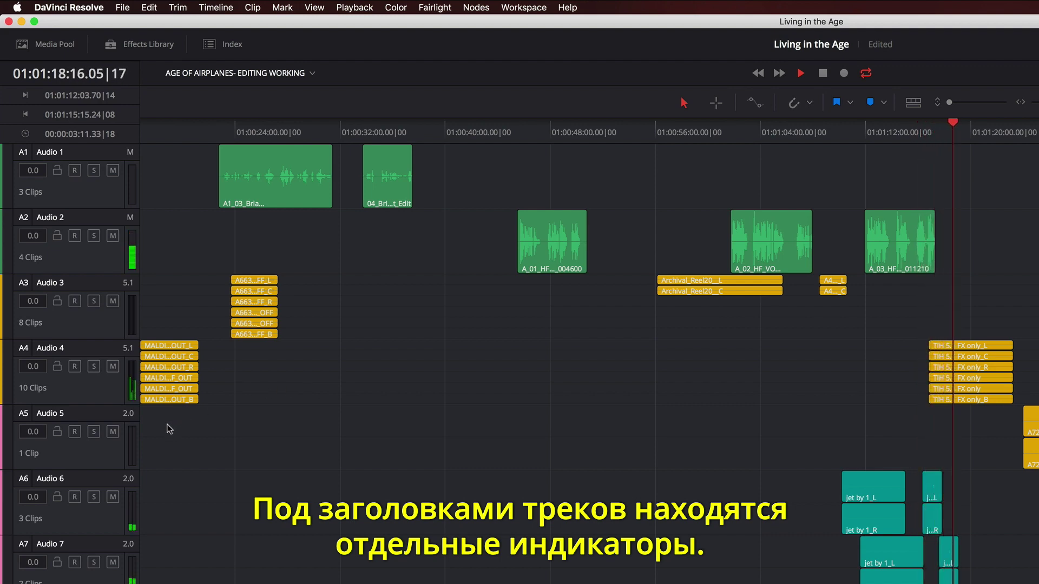
{"action": "key", "text": "space"}
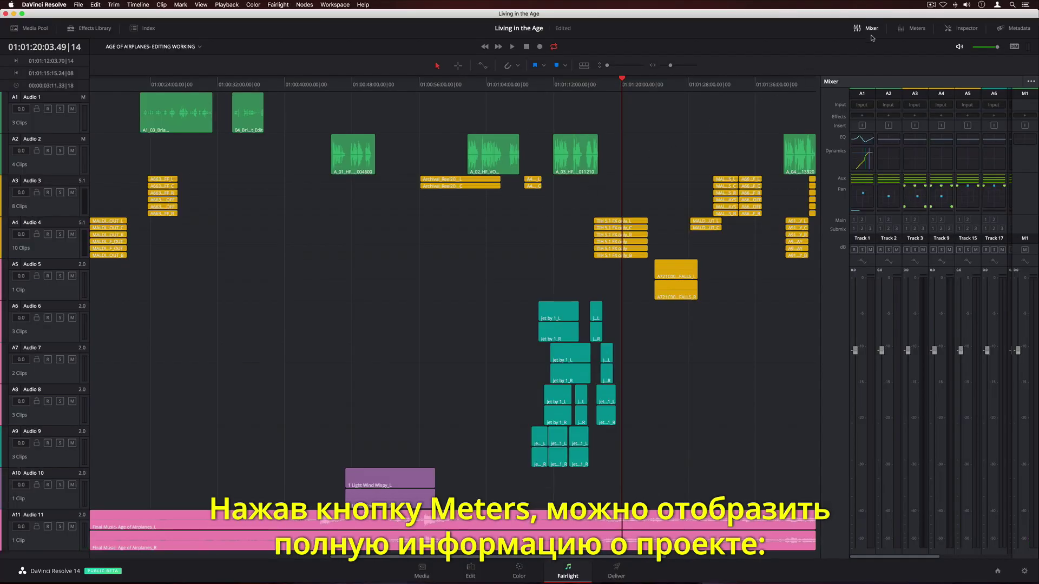
Step: Show the Meters panel and play briefly to watch the track and control room levels
{"action": "left_click", "coordinate": [899, 30]}
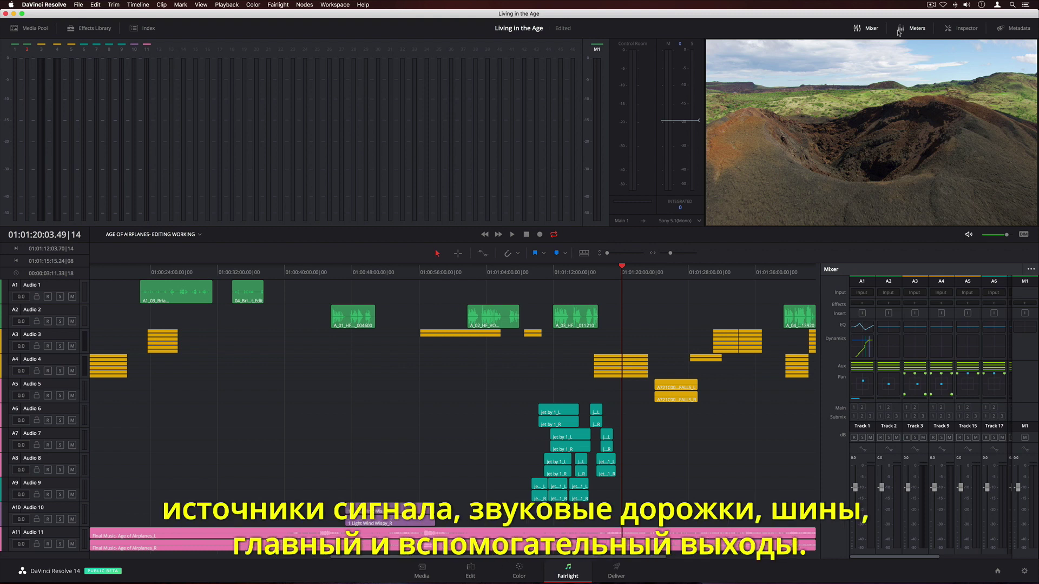
{"action": "key", "text": "space"}
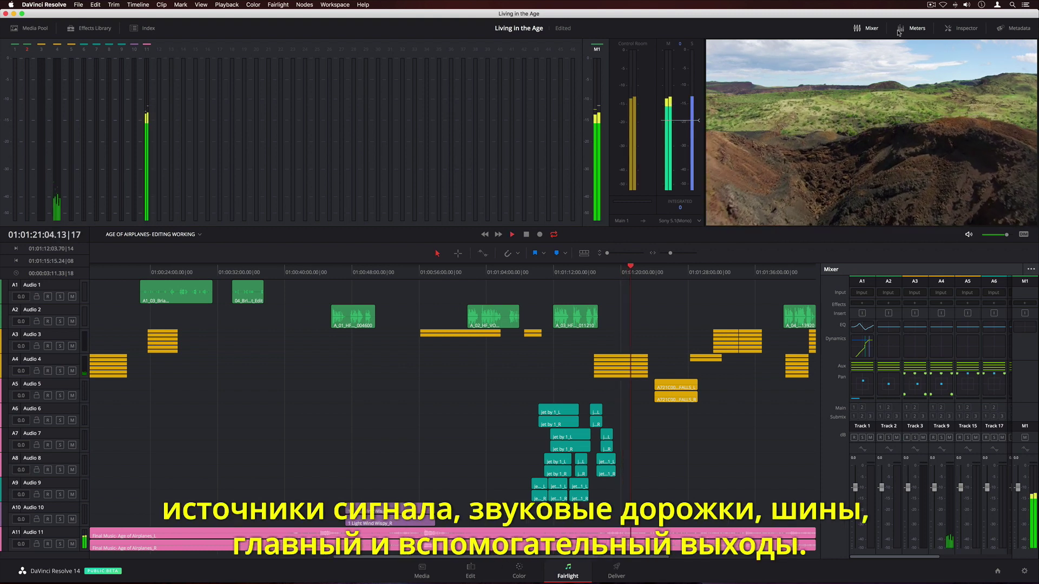
{"action": "key", "text": "space"}
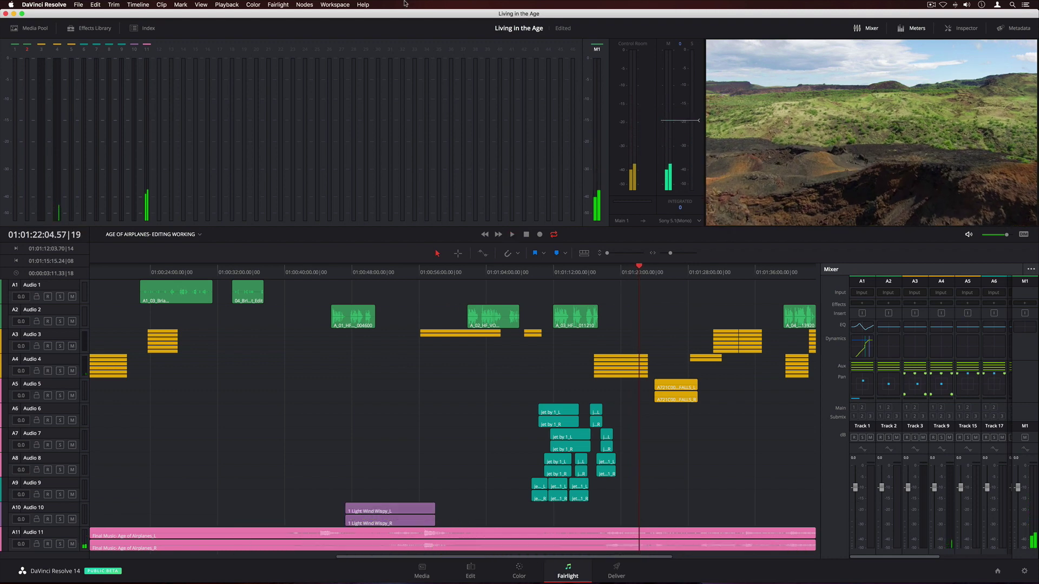
{"action": "left_click", "coordinate": [279, 5]}
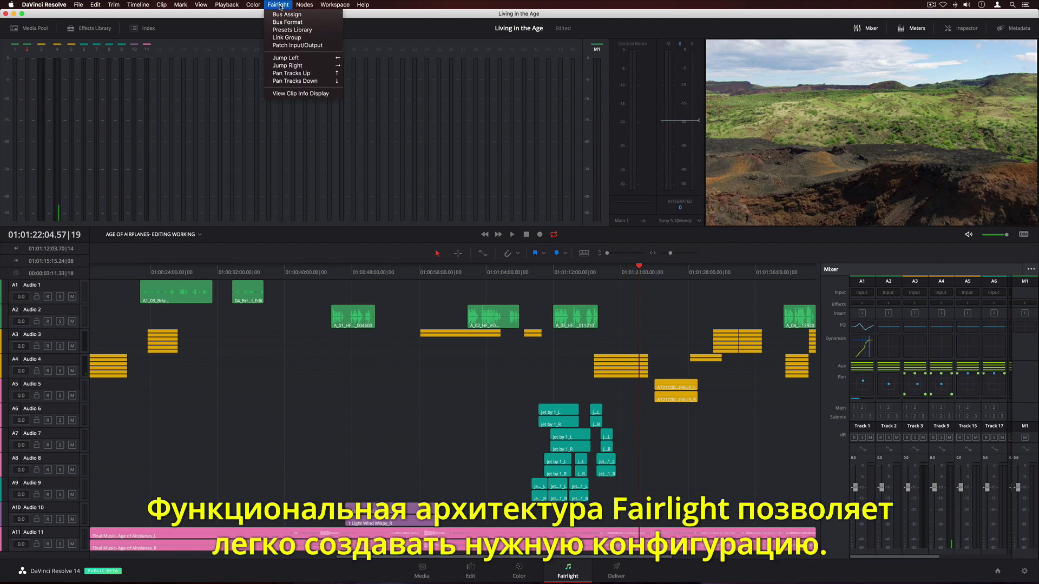
Step: Create a pink 7.1 sub bus named 'Film' in Bus Format, then bring up Bus Assign
{"action": "left_click", "coordinate": [310, 24]}
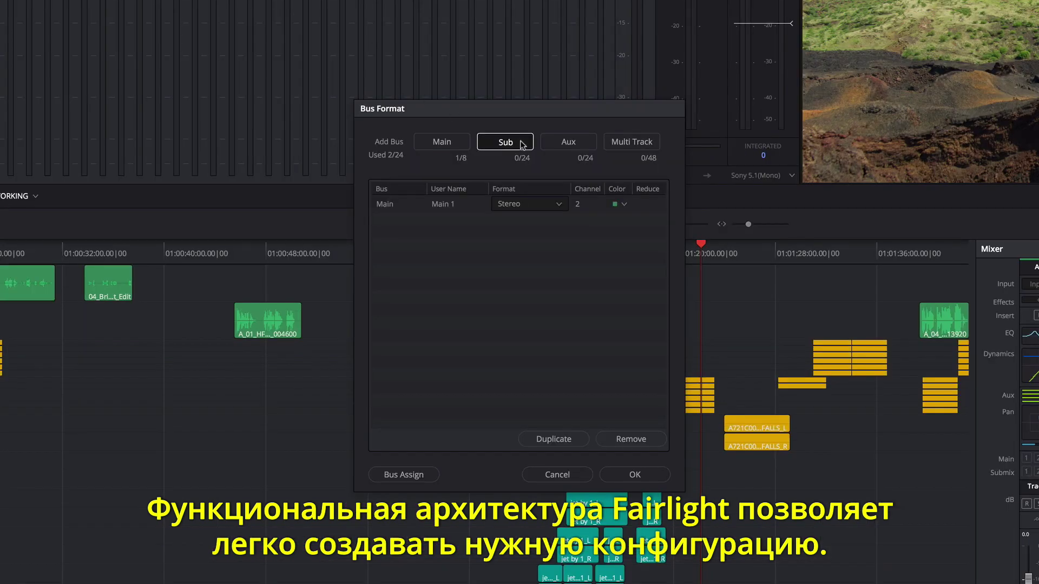
{"action": "left_click", "coordinate": [521, 143]}
{"action": "left_click", "coordinate": [557, 223]}
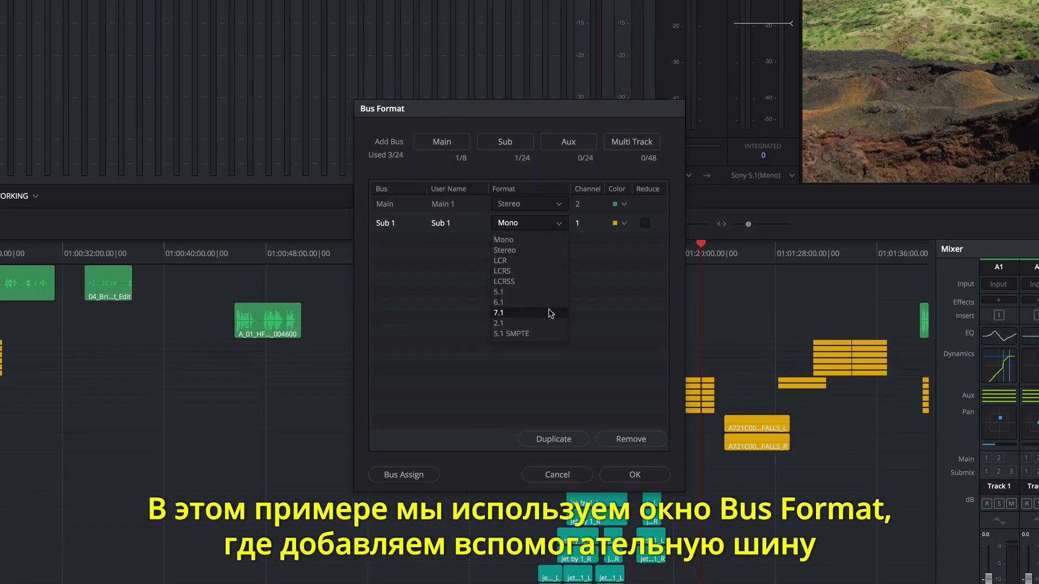
{"action": "left_click", "coordinate": [550, 313]}
{"action": "double_click", "coordinate": [441, 224]}
{"action": "type", "text": "F"}
{"action": "key", "text": "Return"}
{"action": "left_click", "coordinate": [625, 223]}
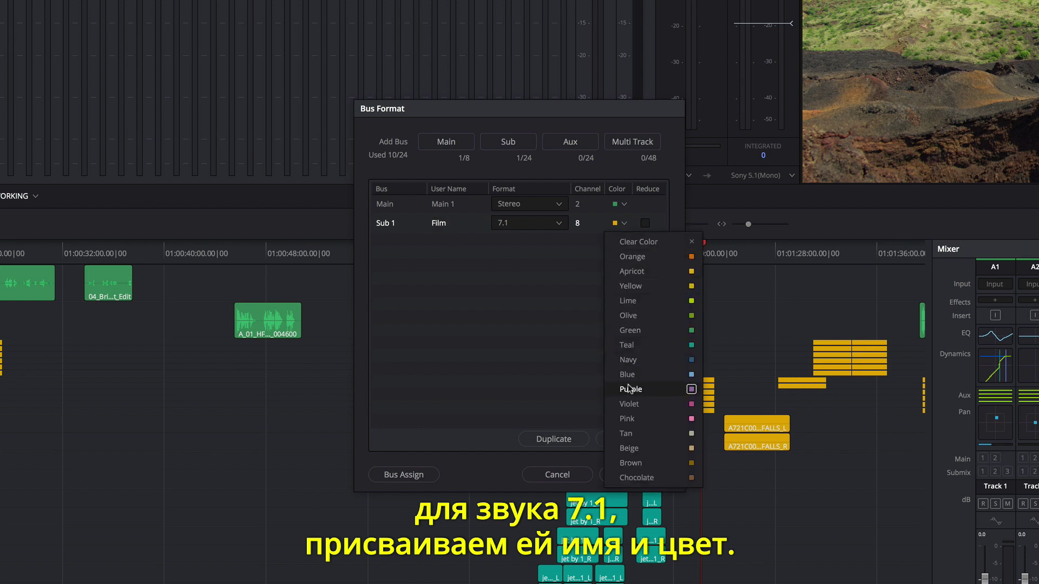
{"action": "left_click", "coordinate": [635, 417]}
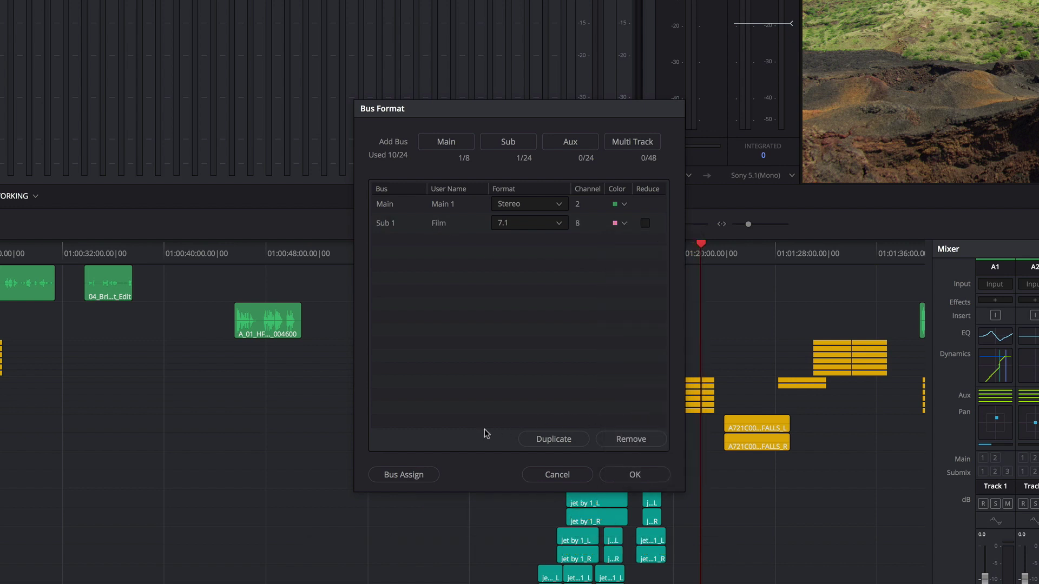
{"action": "left_click", "coordinate": [424, 473]}
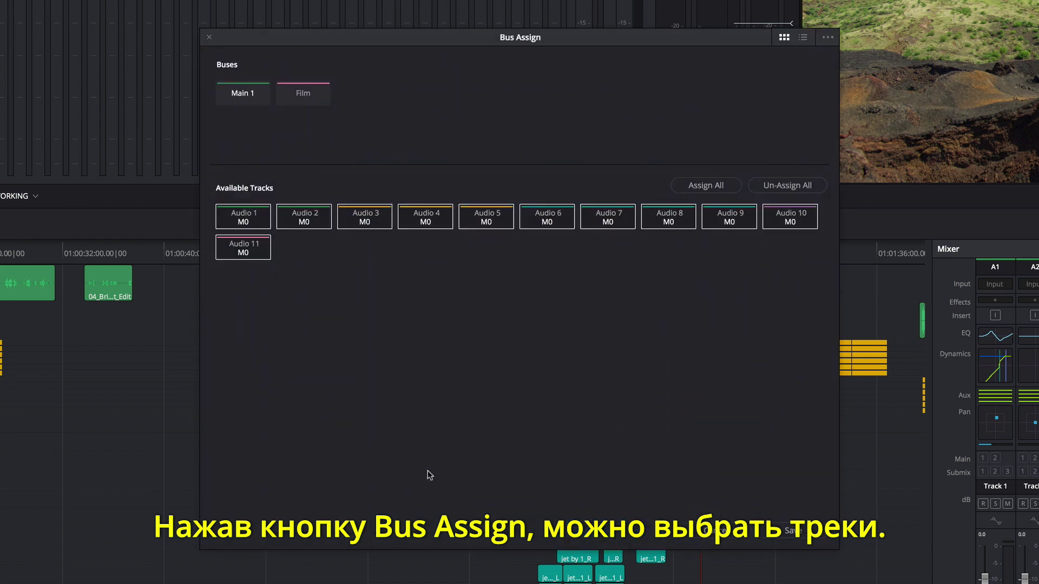
Step: Select the Film bus and assign all eleven audio tracks to it
{"action": "left_click", "coordinate": [312, 104]}
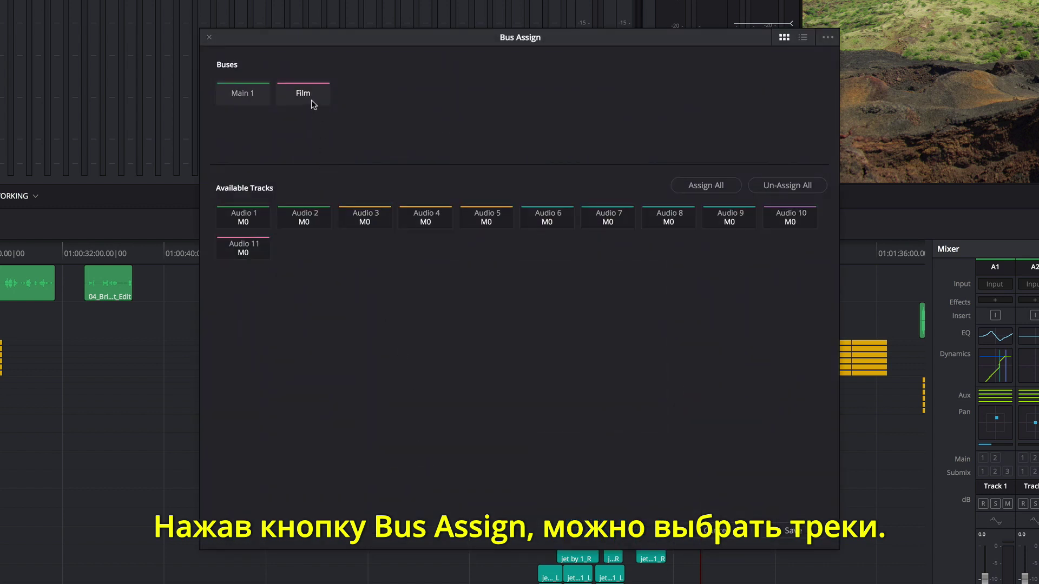
{"action": "left_click", "coordinate": [689, 192]}
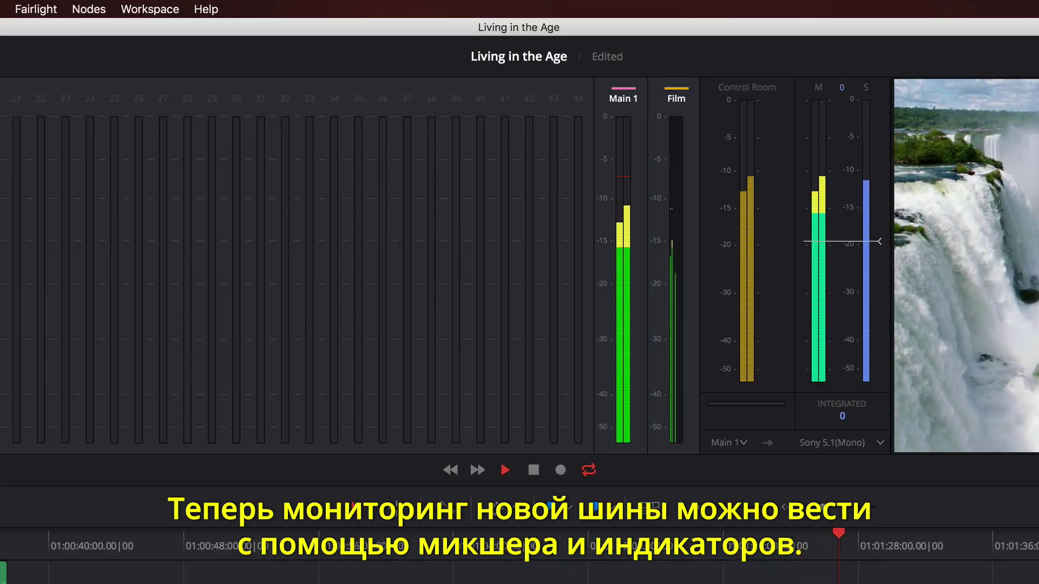
Step: Stop playback and move through the Edit page to the Color page
{"action": "key", "text": "space"}
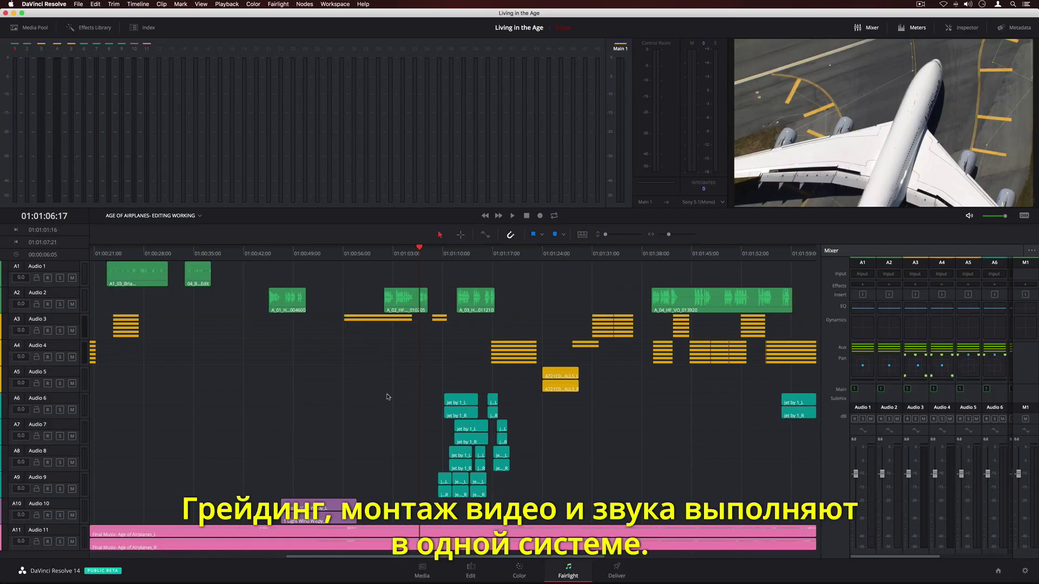
{"action": "left_click", "coordinate": [471, 569]}
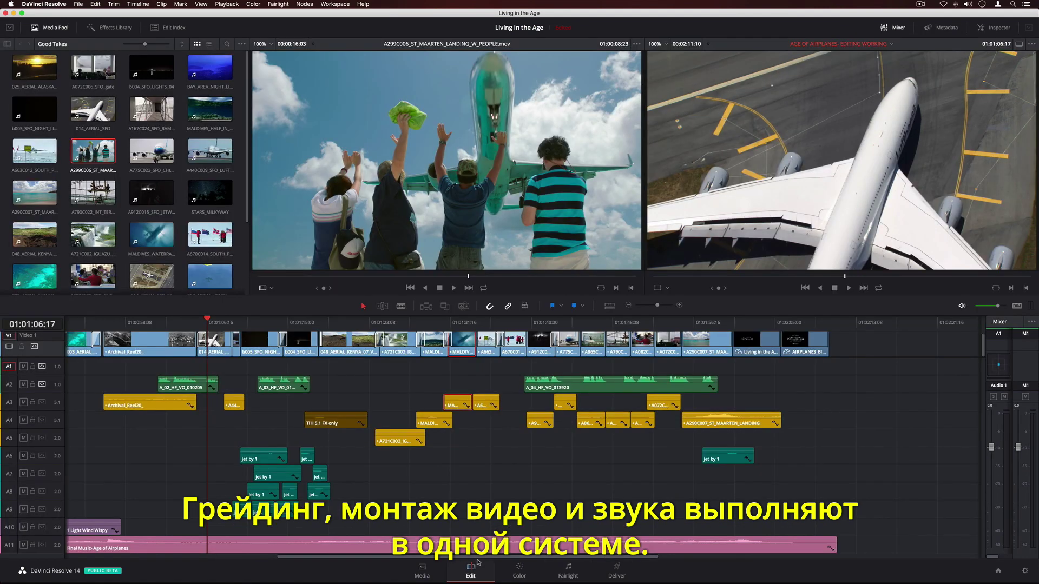
{"action": "left_click", "coordinate": [523, 575]}
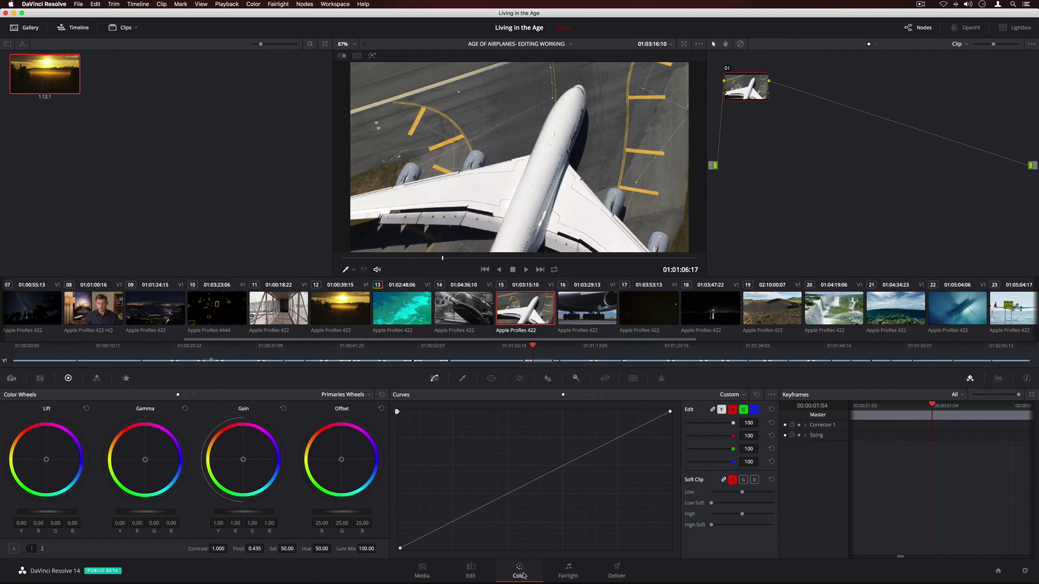
Step: Open the OpenFX library, stabilize the shot in the Tracker, and drop Face Refinement on node 03
{"action": "left_click", "coordinate": [567, 569]}
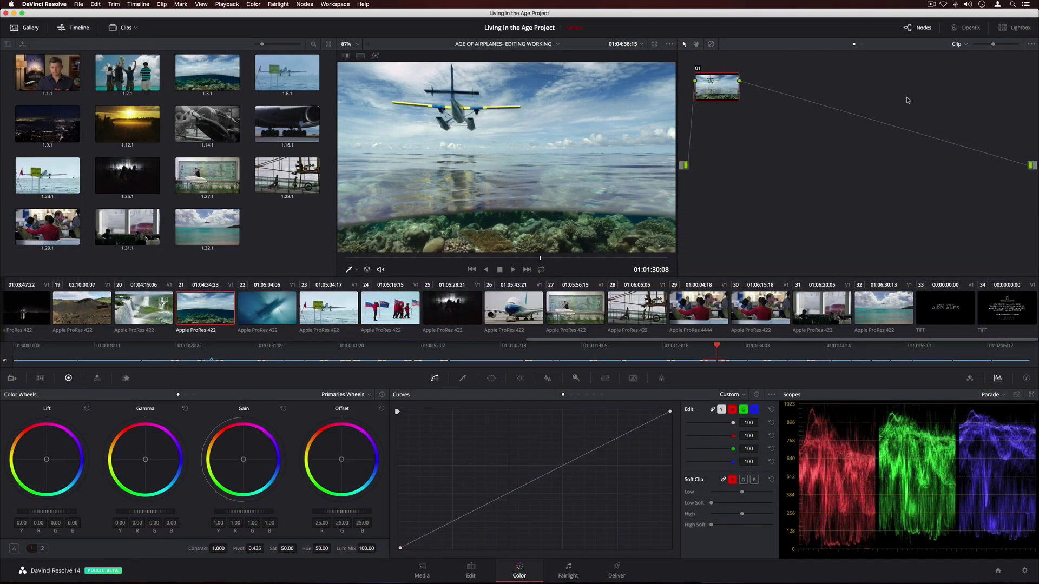
{"action": "left_click", "coordinate": [962, 27]}
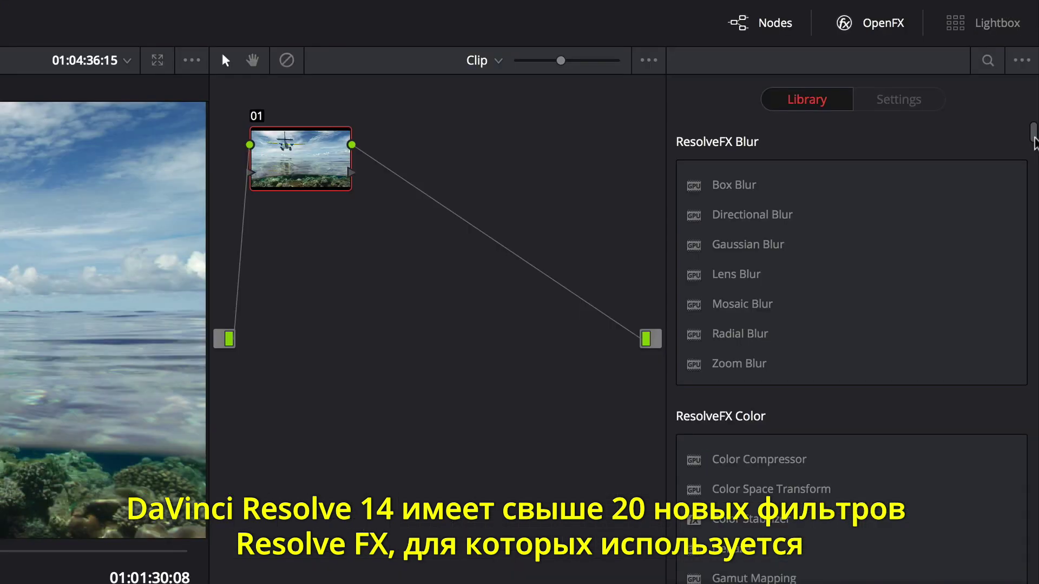
{"action": "left_click_drag", "start_coordinate": [1035, 143], "coordinate": [1035, 186]}
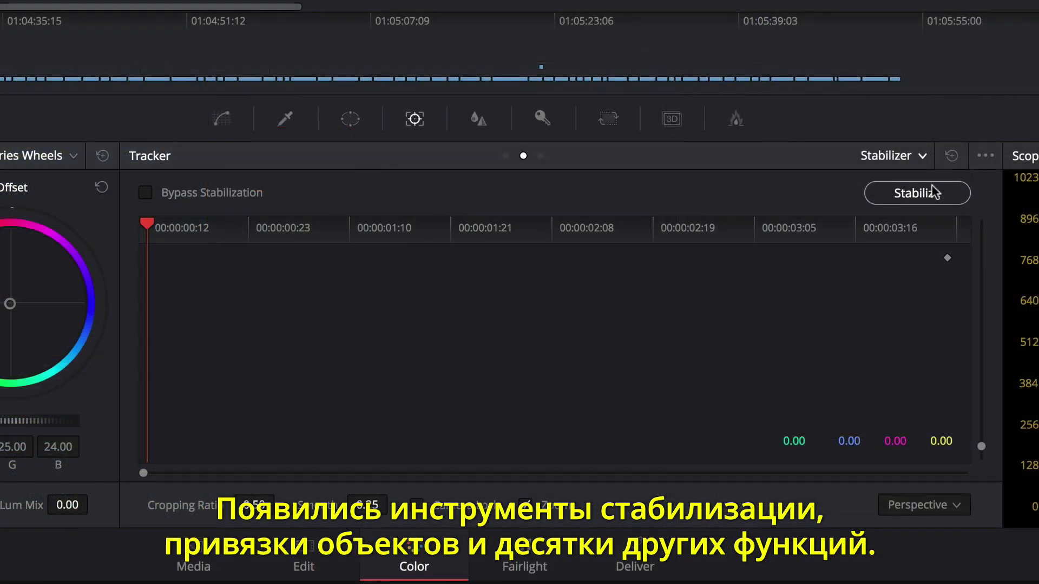
{"action": "left_click", "coordinate": [939, 193]}
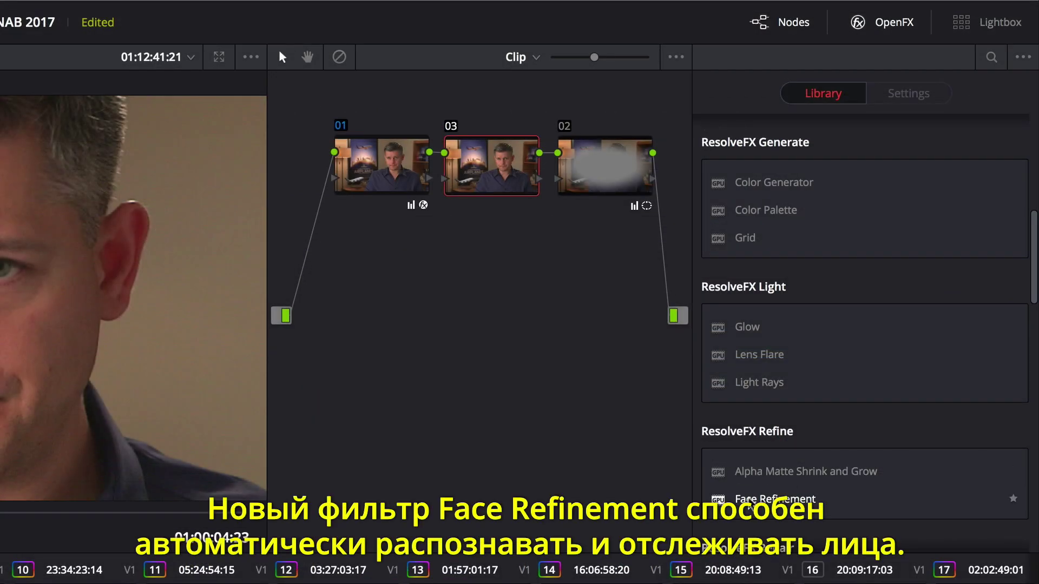
{"action": "left_click_drag", "start_coordinate": [775, 499], "coordinate": [496, 169]}
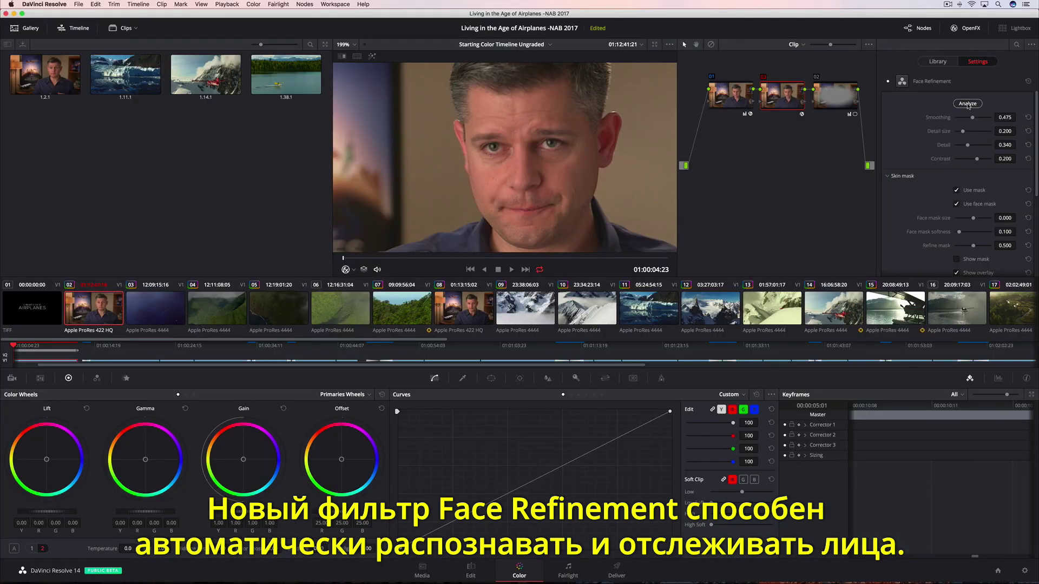
Step: Analyze the face, lower Smoothing, and raise eye Sharpening to about 0.814 and Eye Light
{"action": "left_click", "coordinate": [968, 104]}
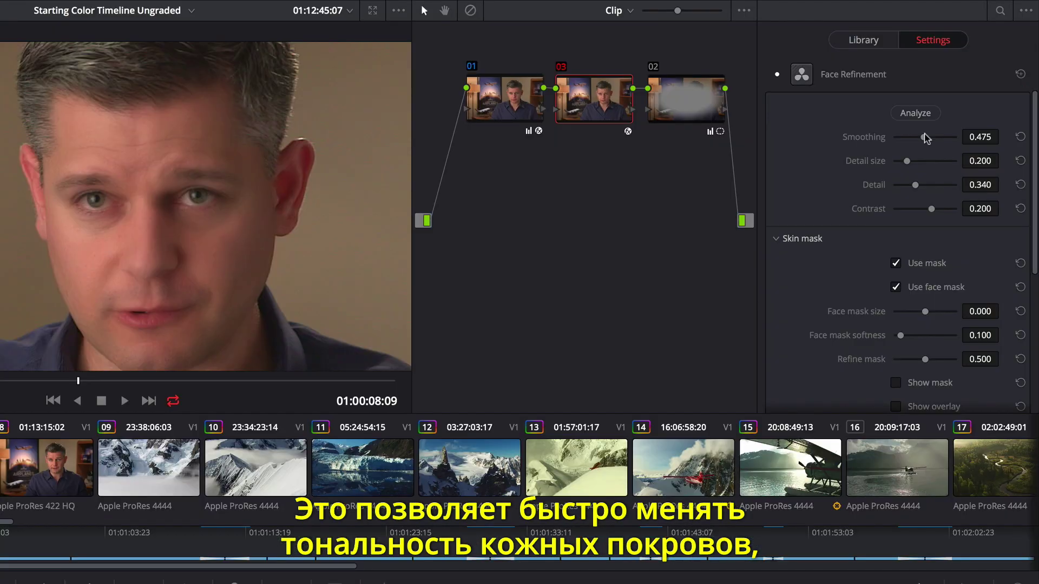
{"action": "mouse_move", "coordinate": [924, 137]}
{"action": "left_mouse_down"}
{"action": "mouse_move", "coordinate": [893, 140]}
{"action": "mouse_move", "coordinate": [904, 139]}
{"action": "left_mouse_up"}
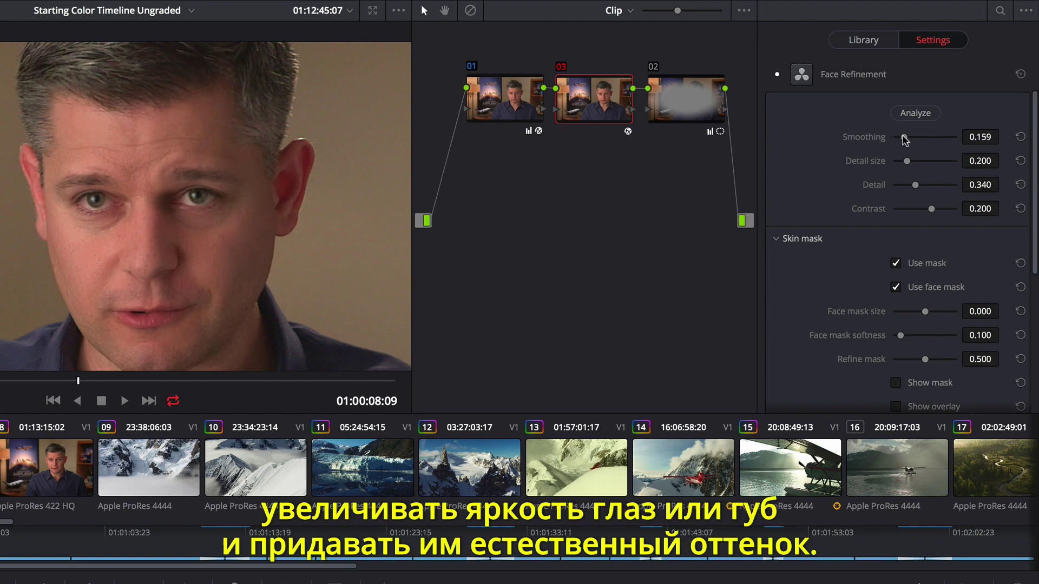
{"action": "scroll", "coordinate": [1035, 166], "scroll_direction": "down", "scroll_amount": 9}
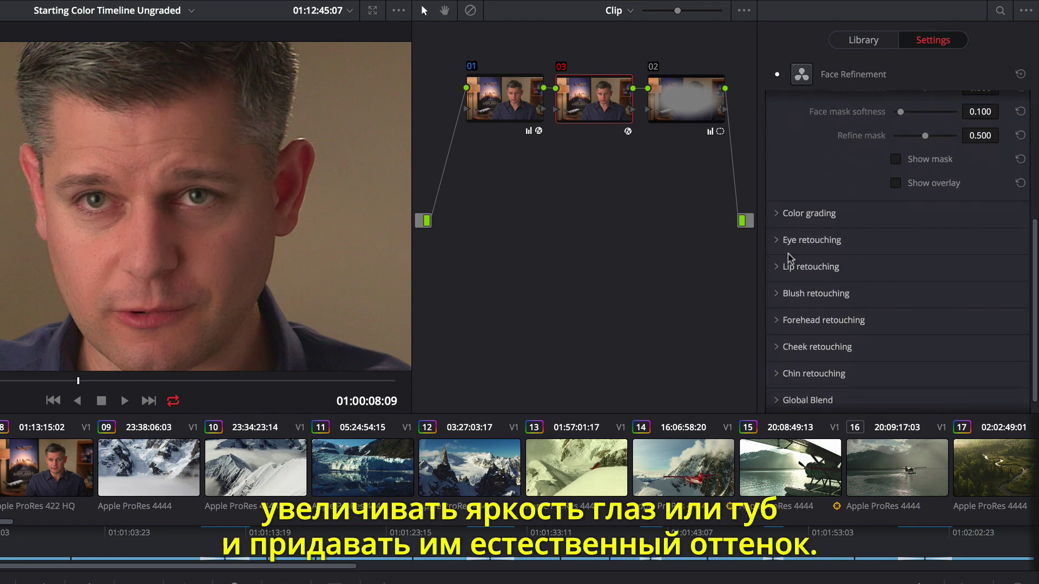
{"action": "left_click", "coordinate": [782, 240]}
{"action": "left_click_drag", "start_coordinate": [895, 266], "coordinate": [943, 264]}
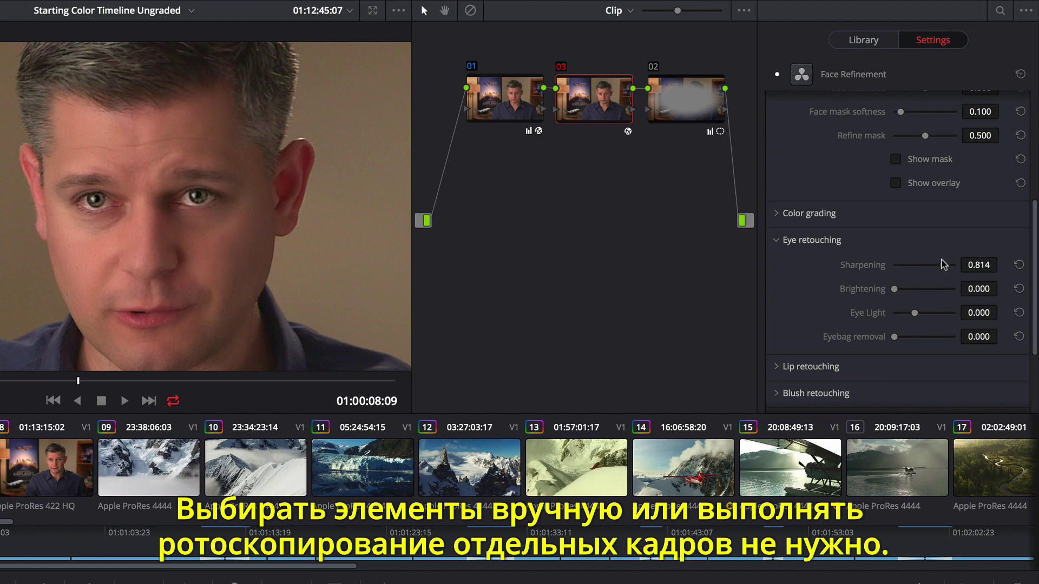
{"action": "left_click_drag", "start_coordinate": [922, 306], "coordinate": [928, 336]}
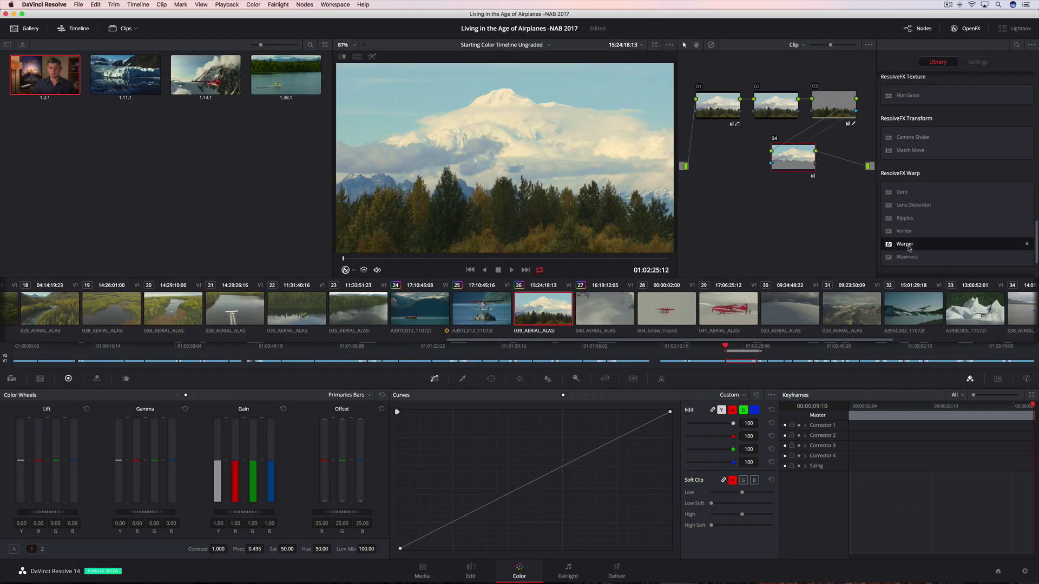
Step: Apply Warper to node 02 and stretch the mountain peak and top-right sky upward
{"action": "left_click_drag", "start_coordinate": [910, 246], "coordinate": [777, 105]}
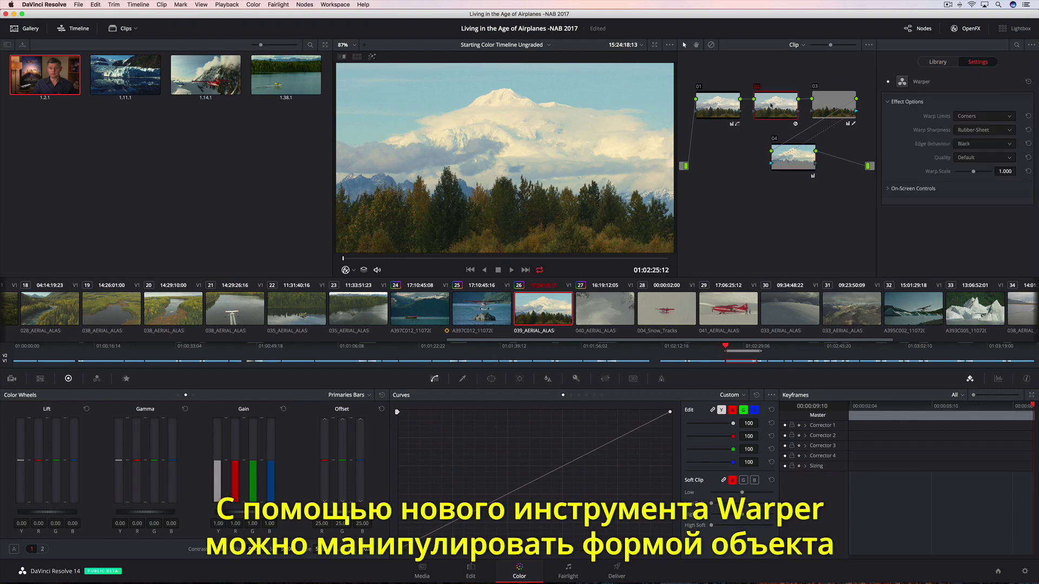
{"action": "left_click", "coordinate": [772, 72]}
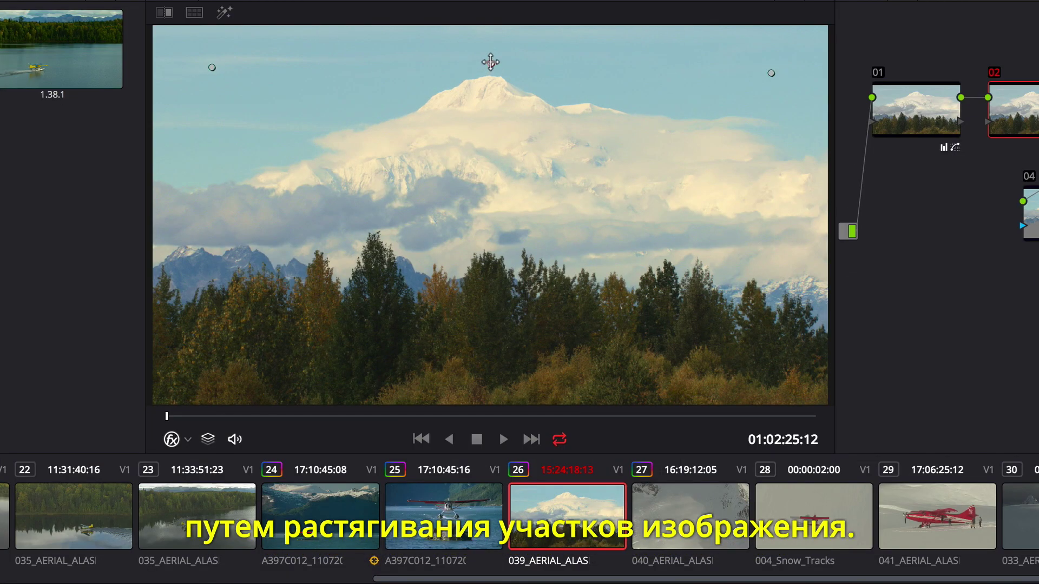
{"action": "left_click_drag", "start_coordinate": [491, 64], "coordinate": [492, 39]}
{"action": "left_click_drag", "start_coordinate": [212, 67], "coordinate": [209, 66]}
{"action": "left_click_drag", "start_coordinate": [772, 71], "coordinate": [772, 62]}
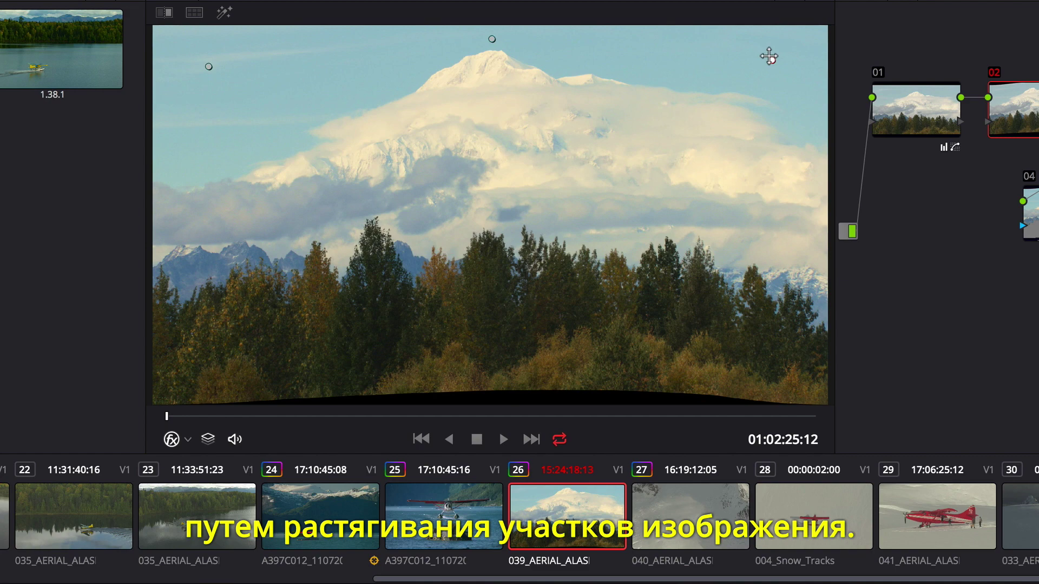
Step: Pin the left ridge, treeline centre and right edge, then play back the warped shot
{"action": "left_click", "coordinate": [189, 262], "text": "shift"}
{"action": "left_click", "coordinate": [485, 243], "text": "shift"}
{"action": "left_click", "coordinate": [788, 244], "text": "shift"}
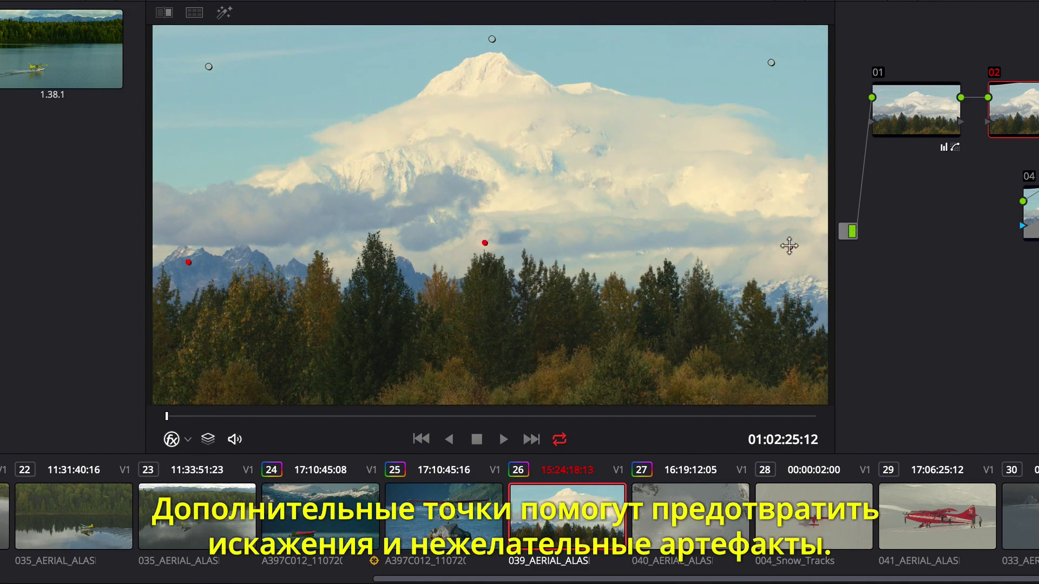
{"action": "left_click", "coordinate": [504, 439]}
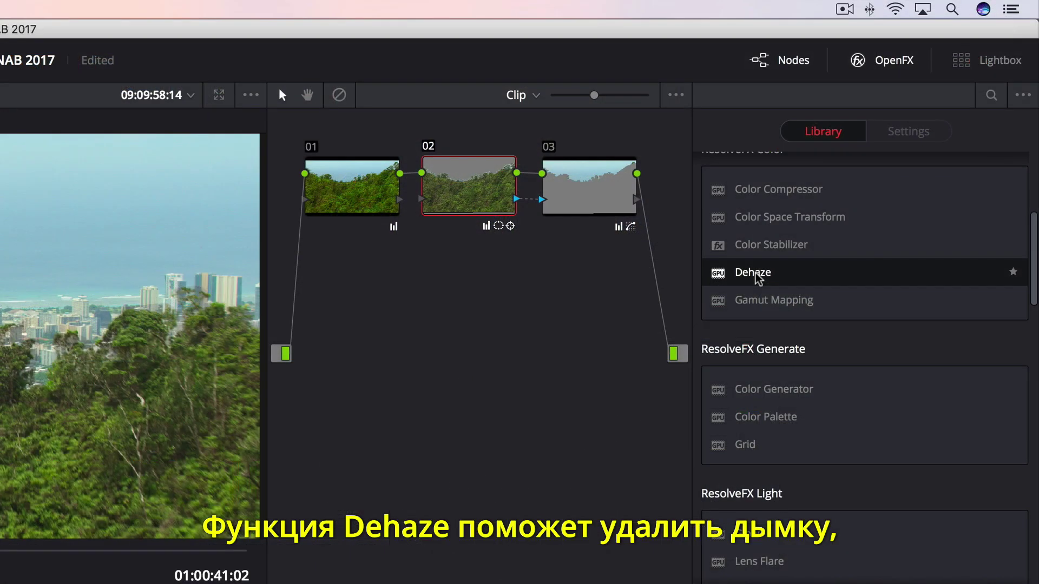
Step: Drag Dehaze from ResolveFX Color onto node 03 of the city and forest shot
{"action": "left_click_drag", "start_coordinate": [756, 279], "coordinate": [599, 177]}
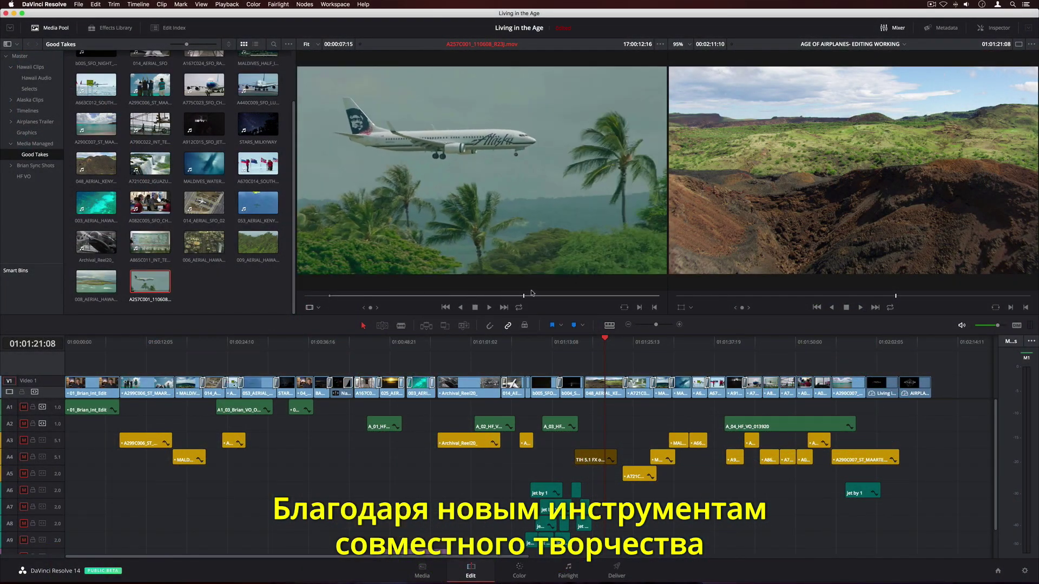
Step: Edit the airplane source clip into the timeline, then browse the Alaska Dailies bin
{"action": "left_click_drag", "start_coordinate": [531, 296], "coordinate": [631, 297]}
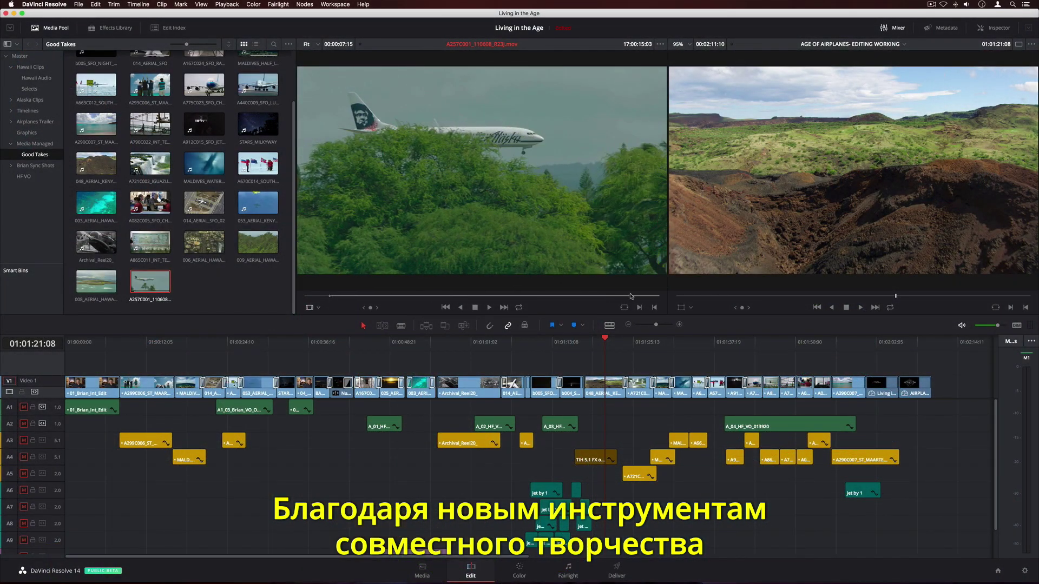
{"action": "left_click_drag", "start_coordinate": [517, 239], "coordinate": [1007, 163]}
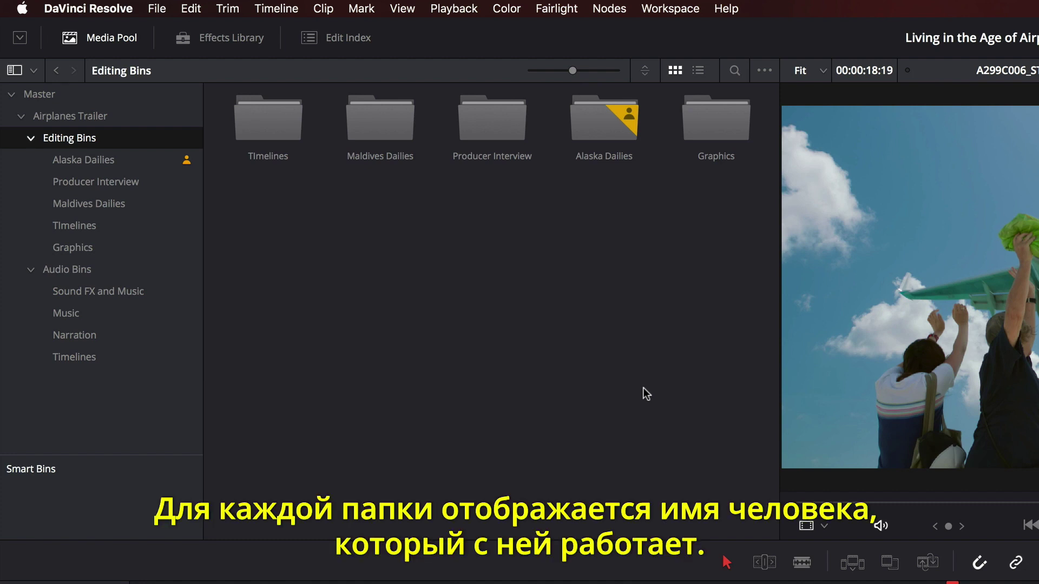
{"action": "mouse_move", "coordinate": [629, 111]}
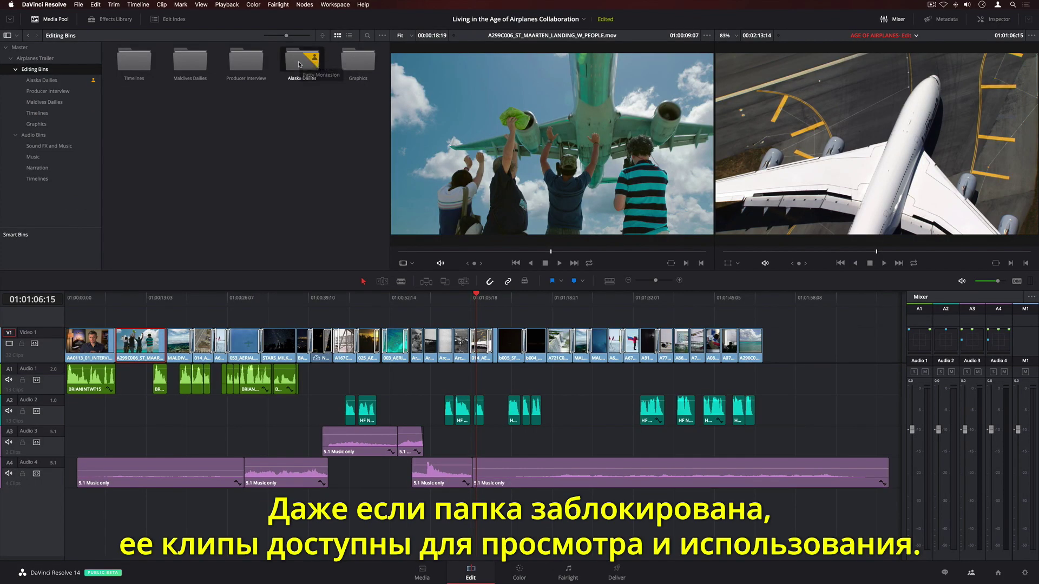
{"action": "double_click", "coordinate": [300, 63]}
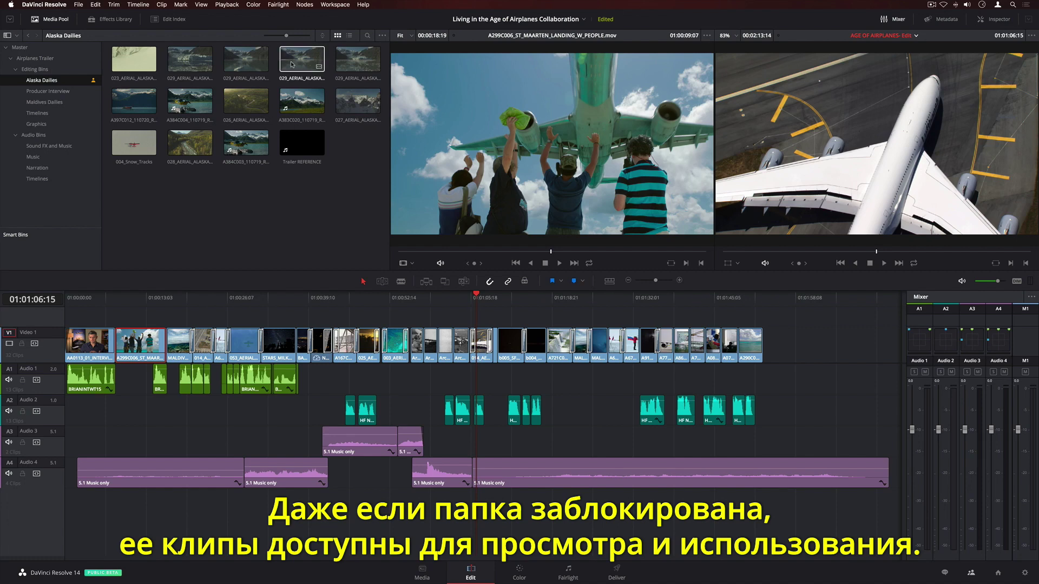
{"action": "left_click", "coordinate": [145, 108]}
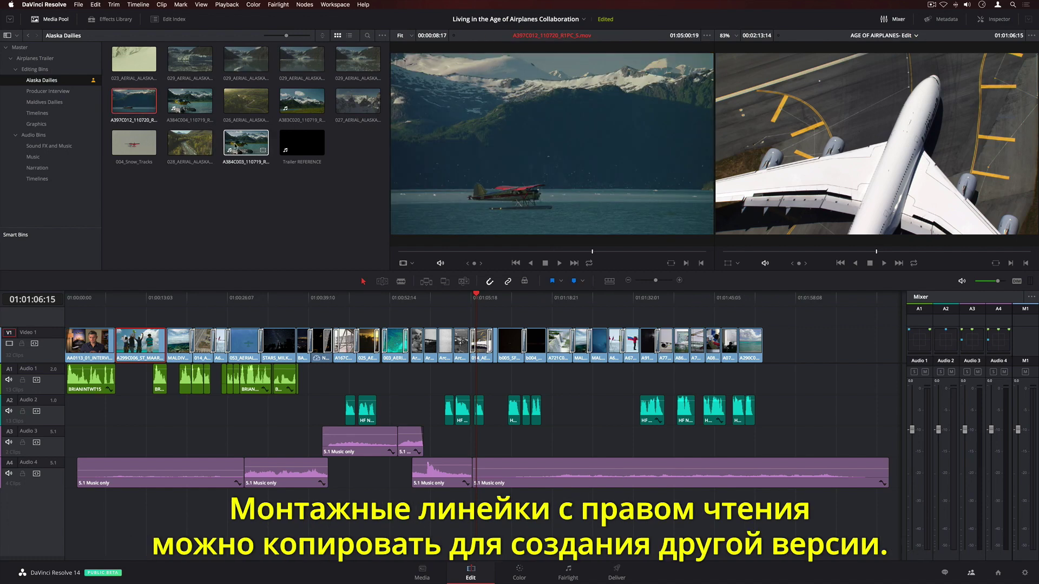
Step: Mark a 00:00:05:22 In–Out range on clip A384C003 and add it to the timeline
{"action": "left_click", "coordinate": [243, 145]}
{"action": "left_click_drag", "start_coordinate": [431, 253], "coordinate": [437, 252]}
{"action": "key", "text": "i"}
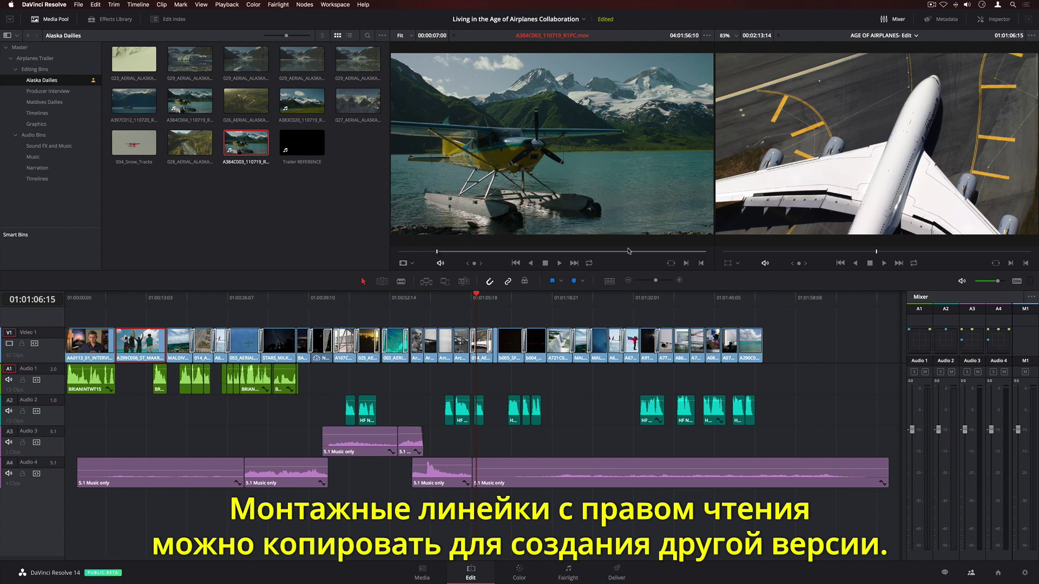
{"action": "left_click", "coordinate": [664, 252]}
{"action": "key", "text": "o"}
{"action": "left_click_drag", "start_coordinate": [613, 193], "coordinate": [769, 341]}
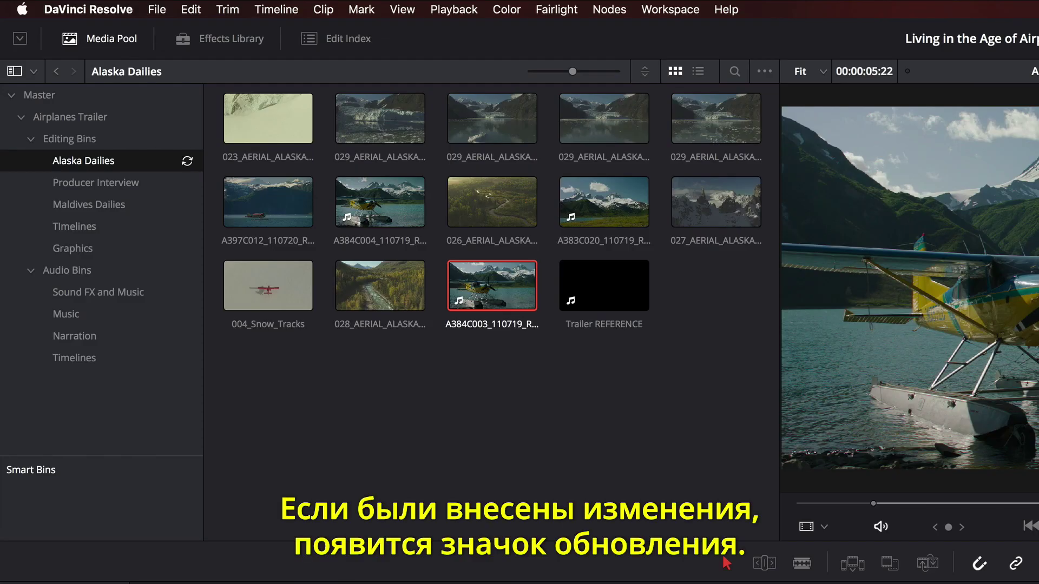
Step: Refresh Alaska Dailies and send the chat message 'Can you please make a bin with today's dailies?'
{"action": "left_click", "coordinate": [187, 162]}
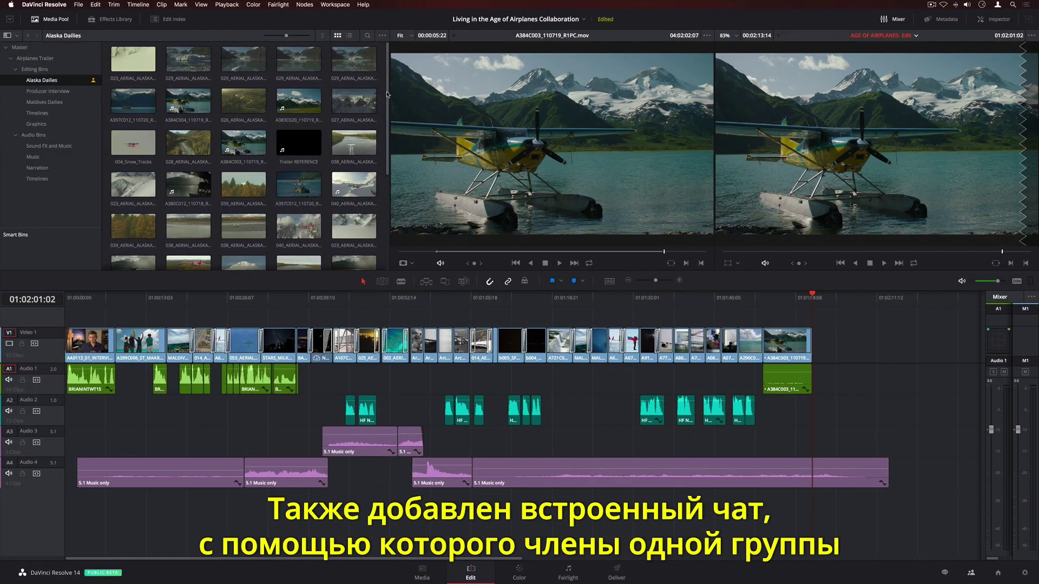
{"action": "left_click", "coordinate": [945, 573]}
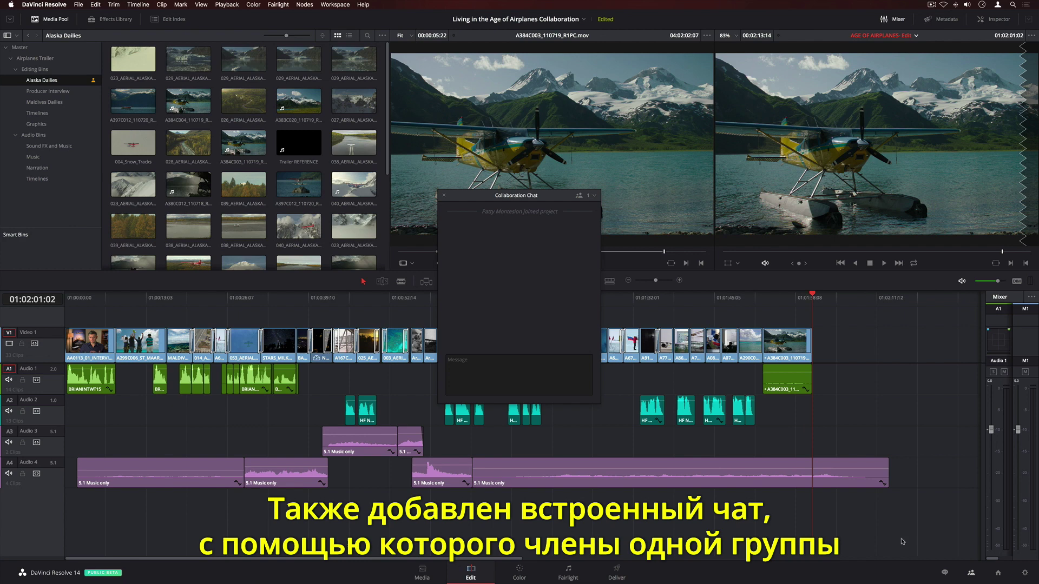
{"action": "left_click", "coordinate": [499, 367]}
{"action": "type", "text": "Ca"}
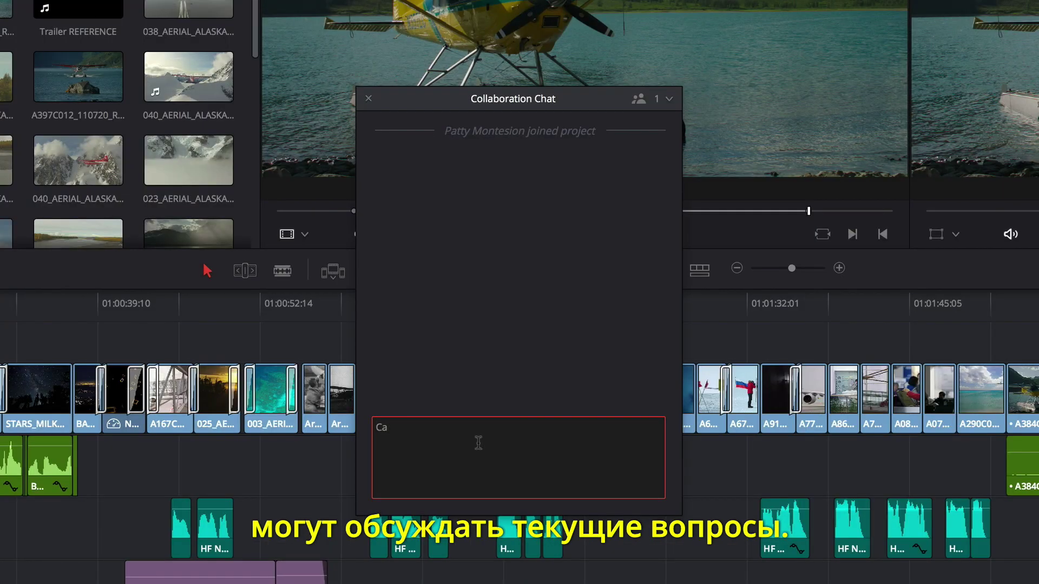
{"action": "type", "text": "n you please make a bin wi"}
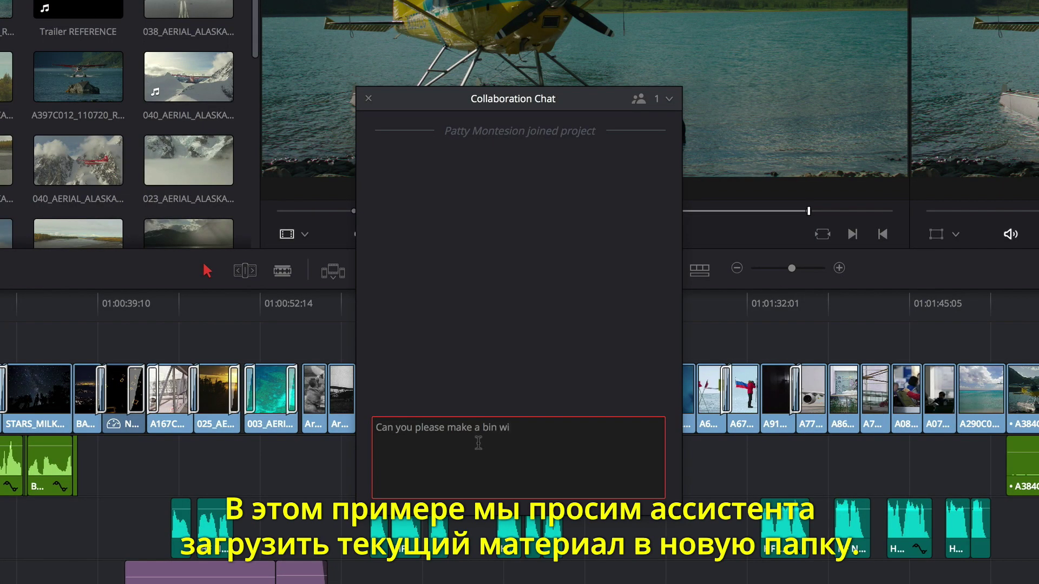
{"action": "type", "text": "th today's dailies?"}
{"action": "key", "text": "Return"}
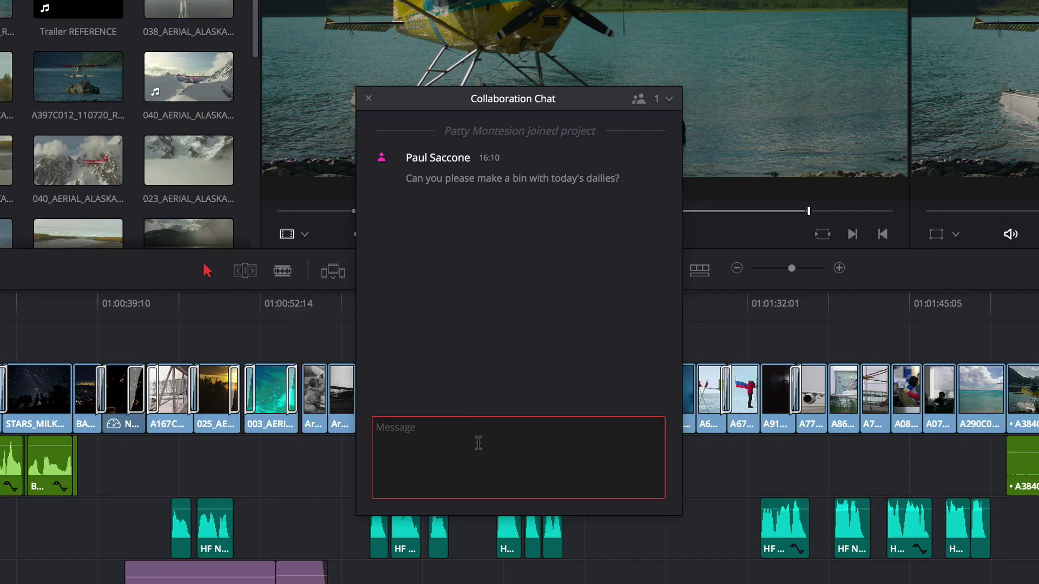
{"action": "left_click", "coordinate": [368, 98]}
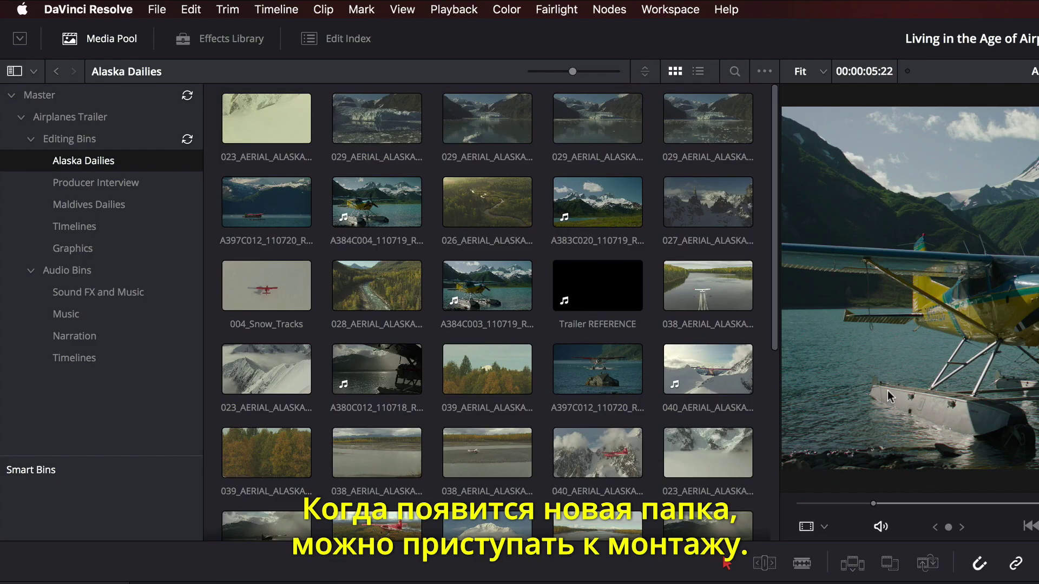
Step: Open the Hawaii Dailies bin from Editing Bins, then switch the curves to Hue Vs Hue
{"action": "left_click", "coordinate": [84, 139]}
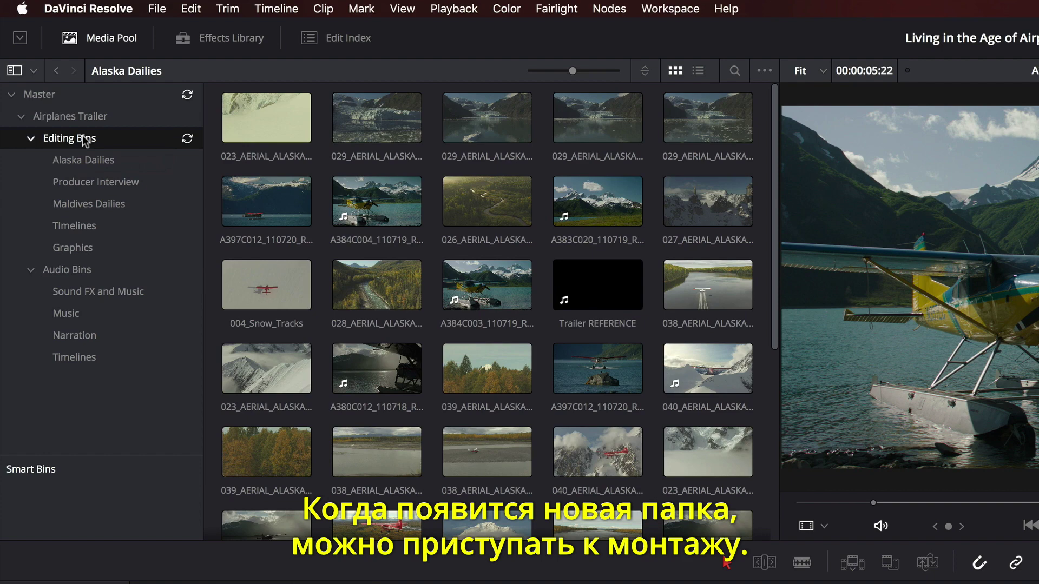
{"action": "double_click", "coordinate": [267, 204]}
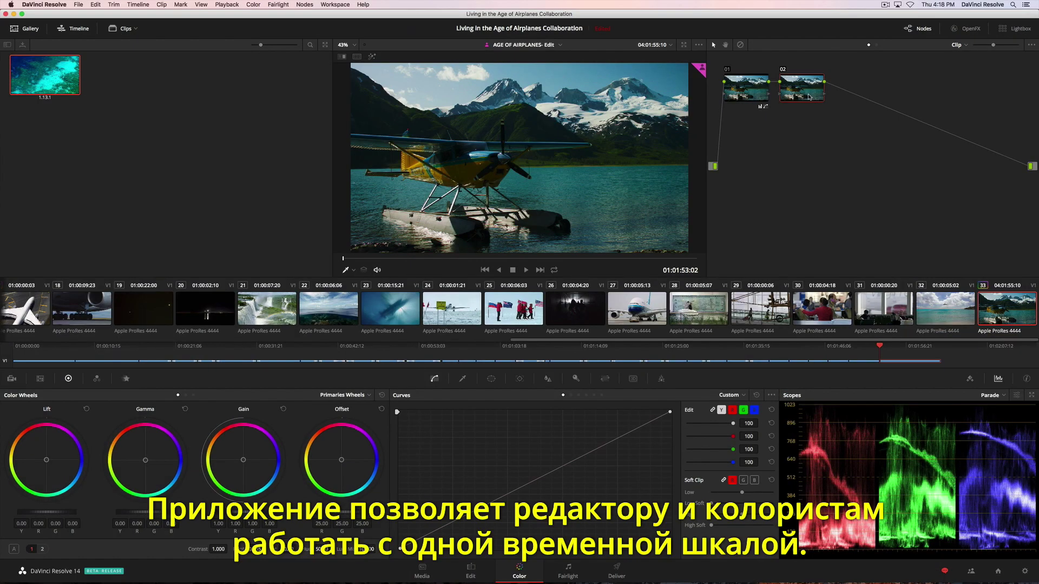
{"action": "left_click", "coordinate": [571, 396]}
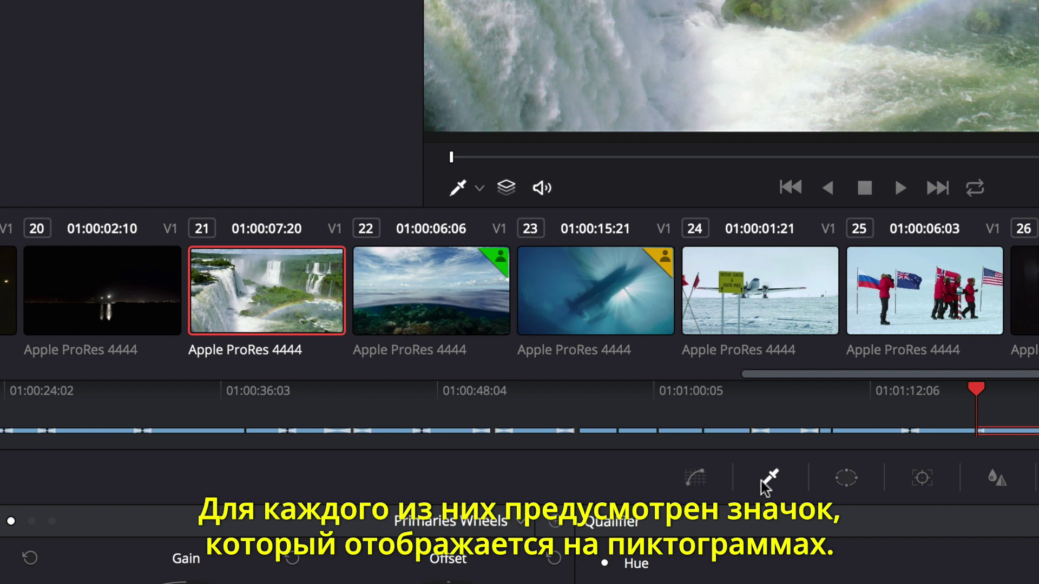
{"action": "mouse_move", "coordinate": [663, 267]}
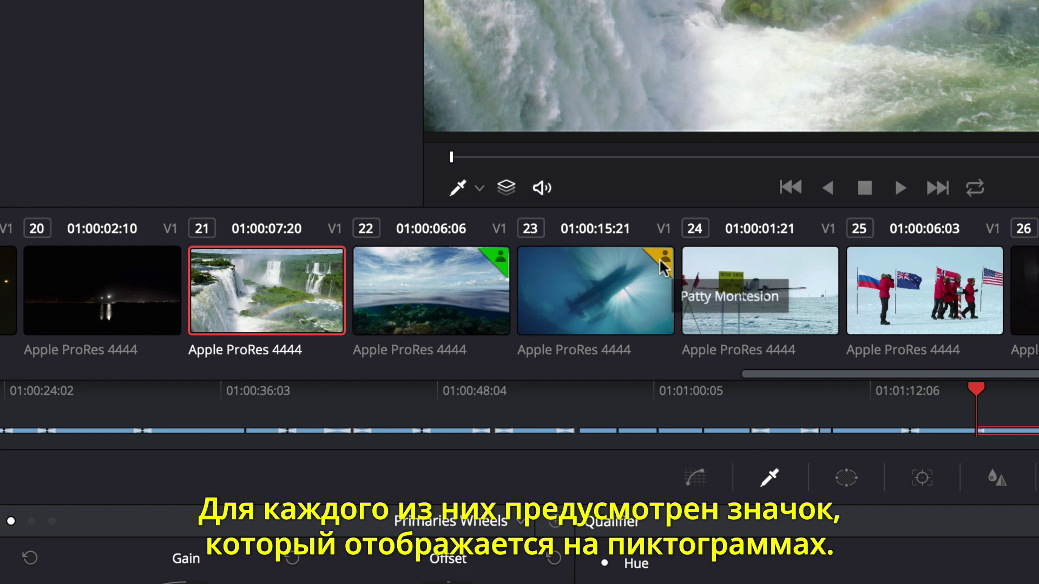
{"action": "mouse_move", "coordinate": [502, 260]}
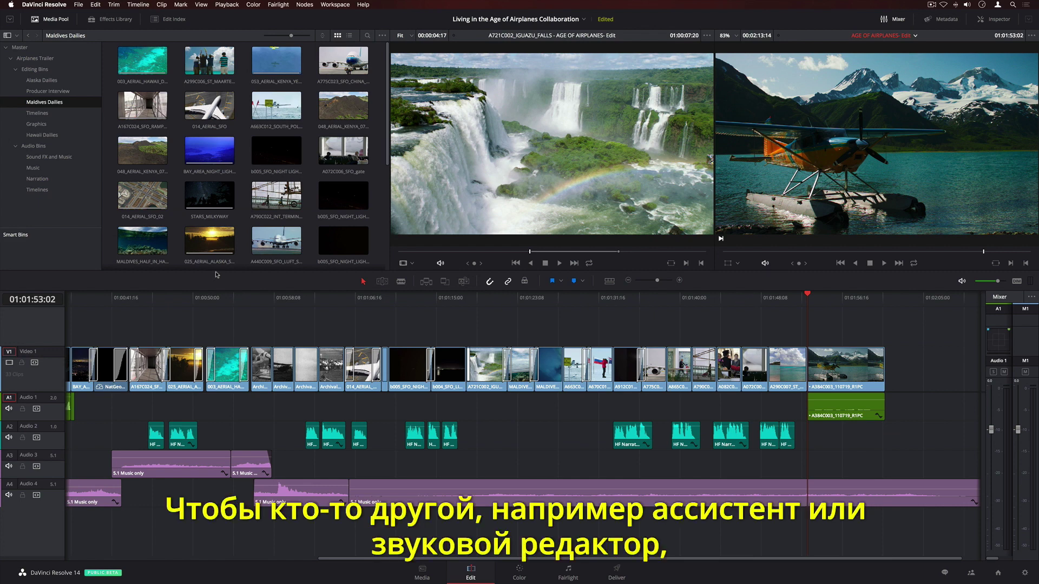
Step: Compare the second timeline, AGE OF AIRPLANES- PIC CHANGES, with the current timeline
{"action": "left_click", "coordinate": [55, 115]}
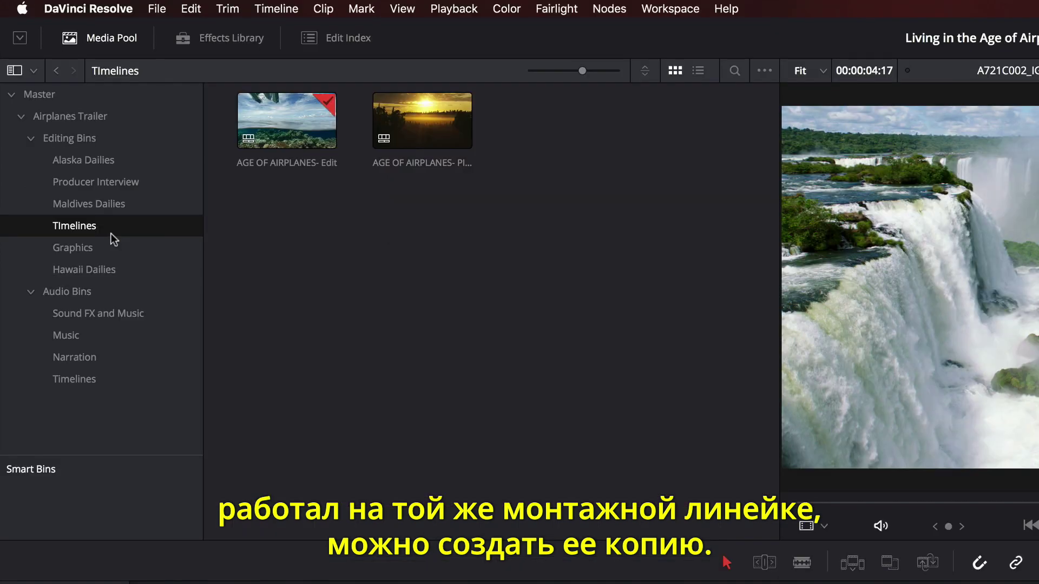
{"action": "left_click", "coordinate": [209, 60]}
{"action": "right_click", "coordinate": [209, 61]}
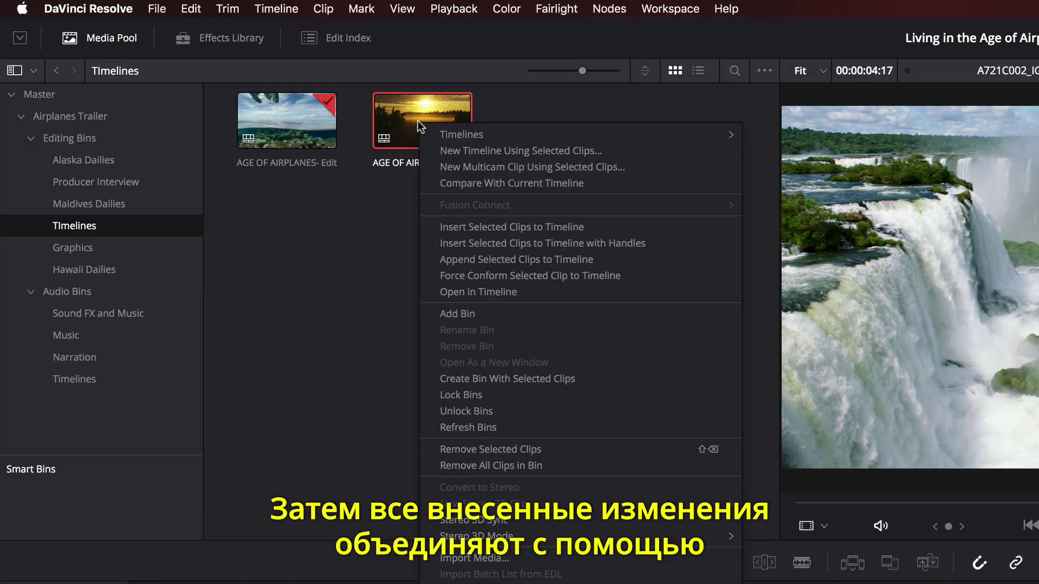
{"action": "left_click", "coordinate": [645, 183]}
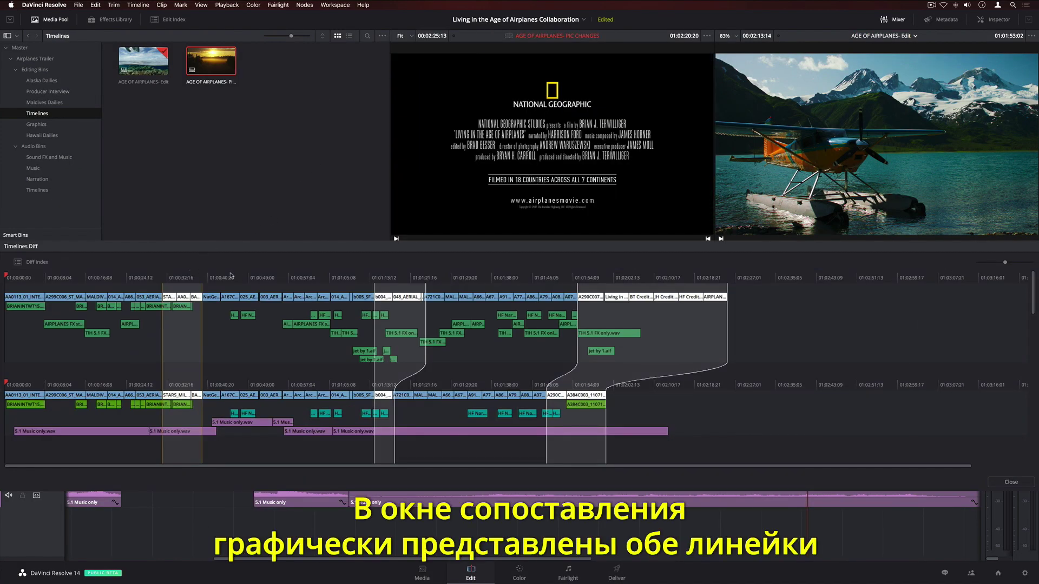
Step: Scrub Timelines Diff to about 01:01:58 and accept the highlighted change into the current edit
{"action": "left_click", "coordinate": [618, 277]}
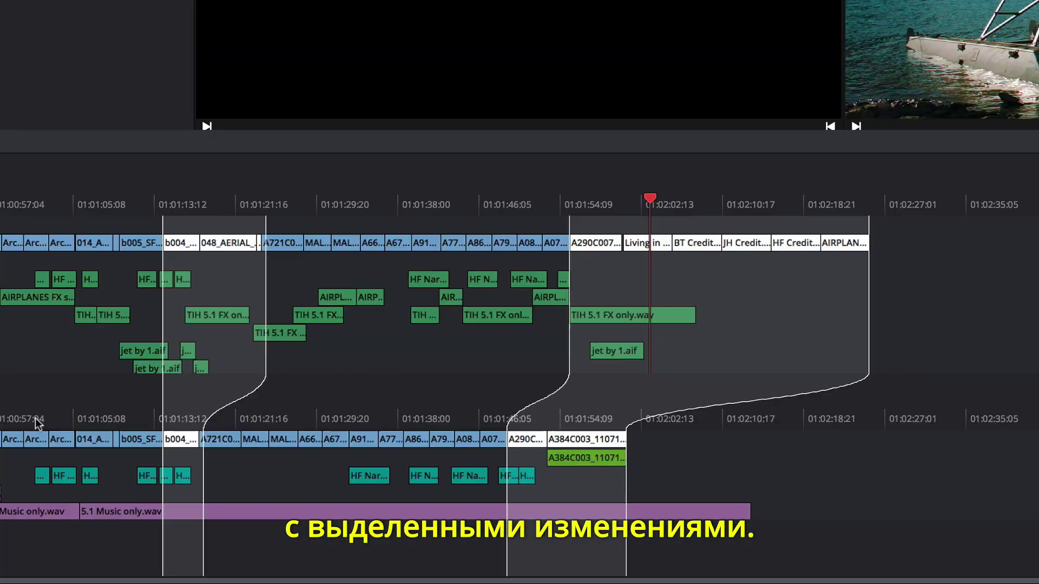
{"action": "left_click_drag", "start_coordinate": [314, 384], "coordinate": [596, 403]}
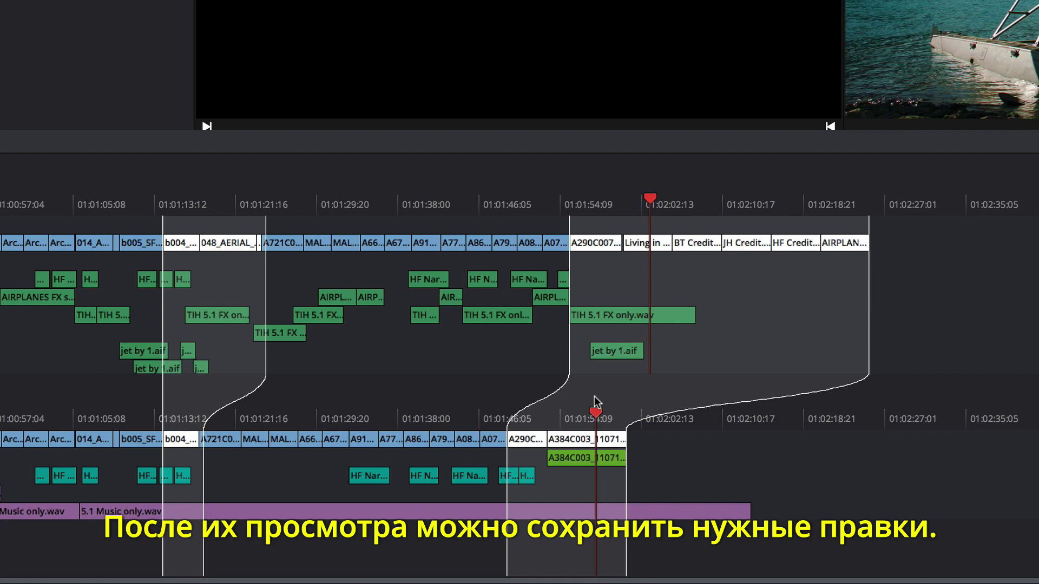
{"action": "right_click", "coordinate": [719, 312]}
{"action": "left_click", "coordinate": [834, 325]}
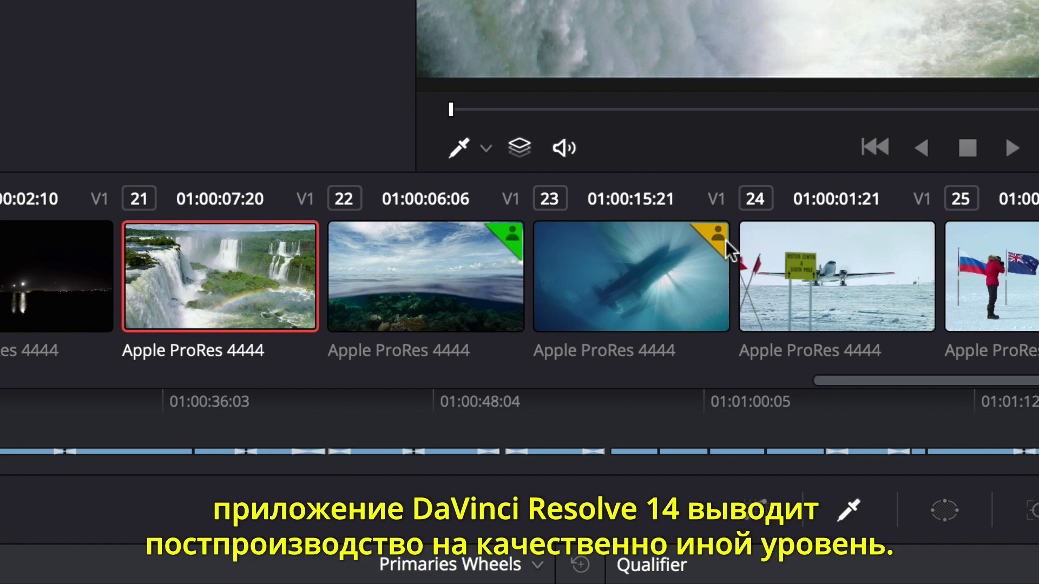
{"action": "mouse_move", "coordinate": [723, 238]}
{"action": "mouse_move", "coordinate": [511, 231]}
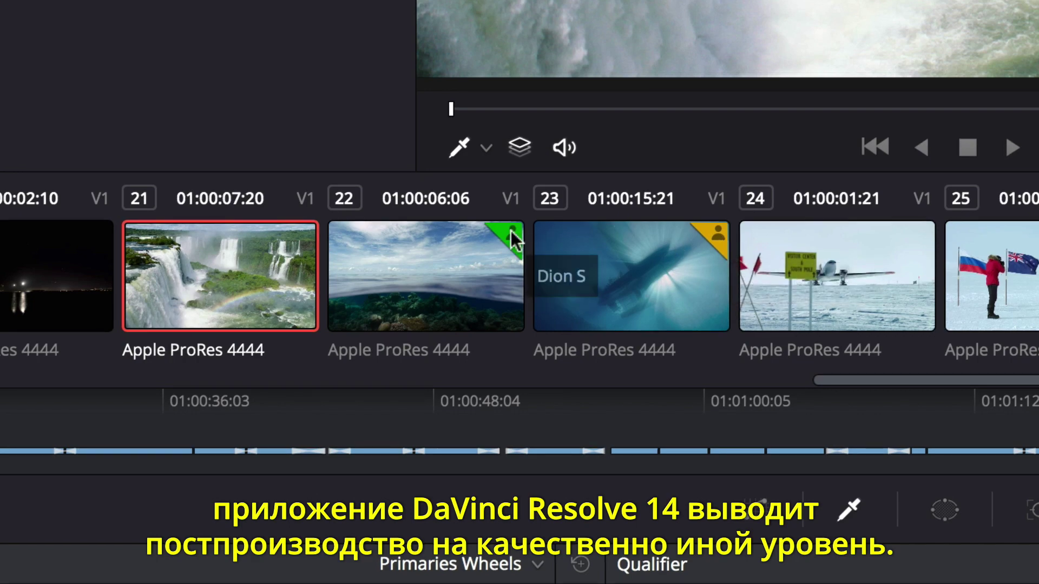